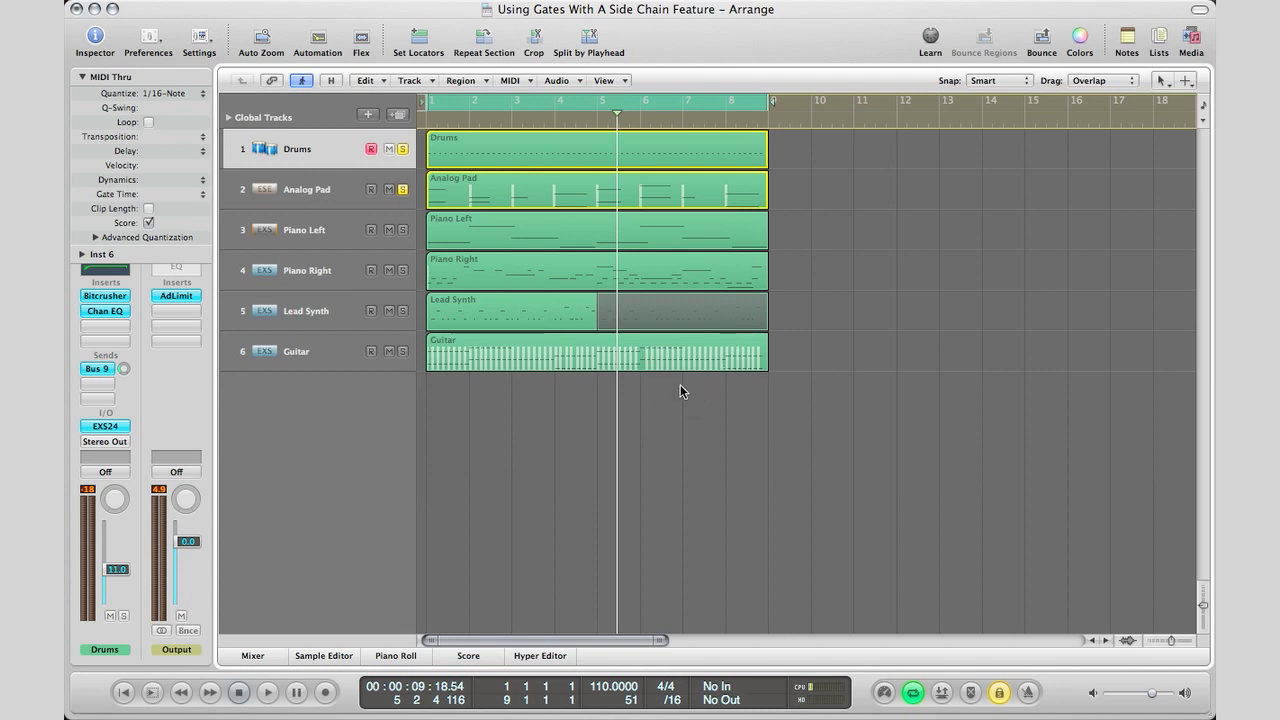
- Start playback of the arrangement from bar 1
{"action": "key", "text": "space"}
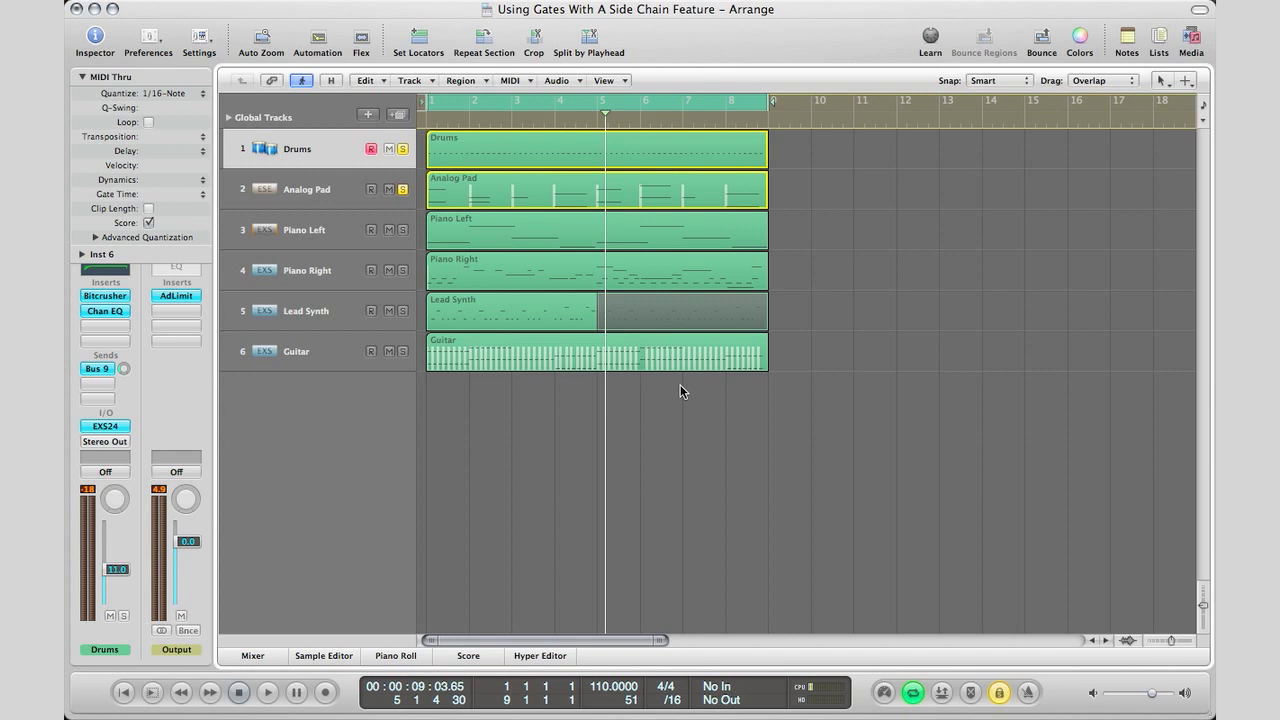
- After the song plays through, select the Analog Pad track
{"action": "left_click", "coordinate": [299, 189]}
- Add a Drums send to Bus 19 with a 0.0 dB send level
{"action": "left_click", "coordinate": [306, 153]}
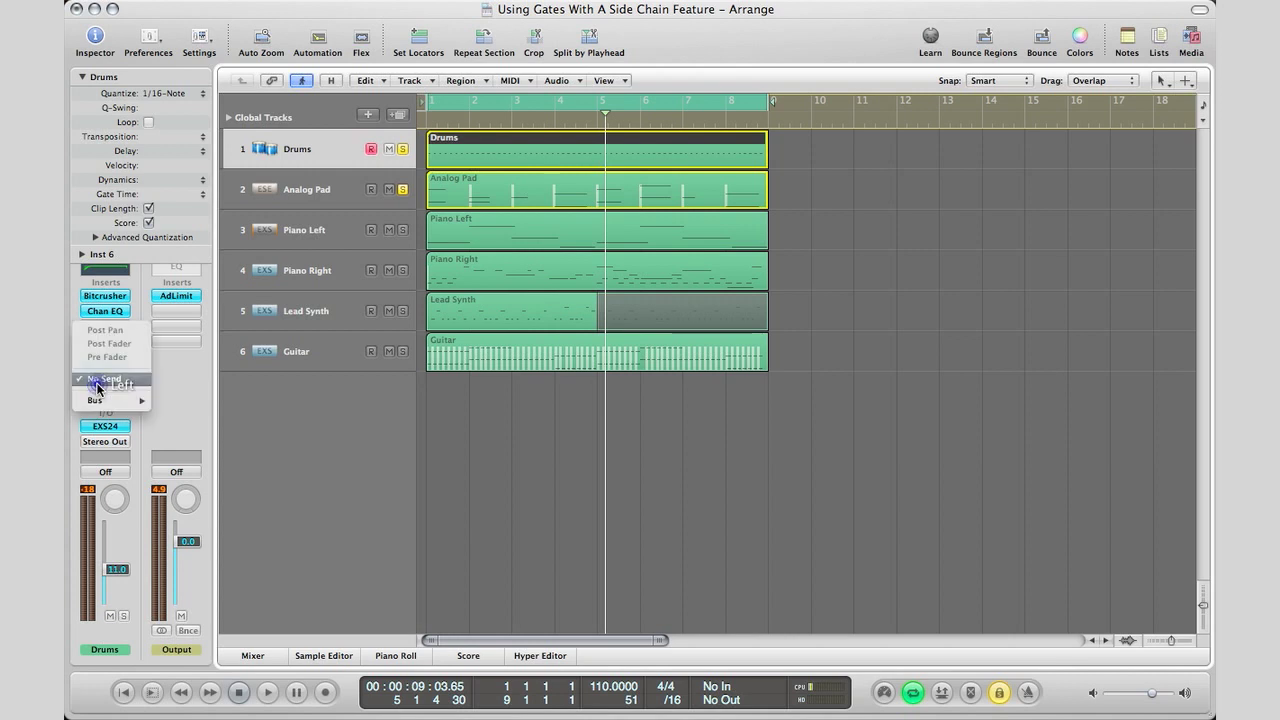
{"action": "left_click", "coordinate": [97, 383]}
{"action": "mouse_move", "coordinate": [97, 403]}
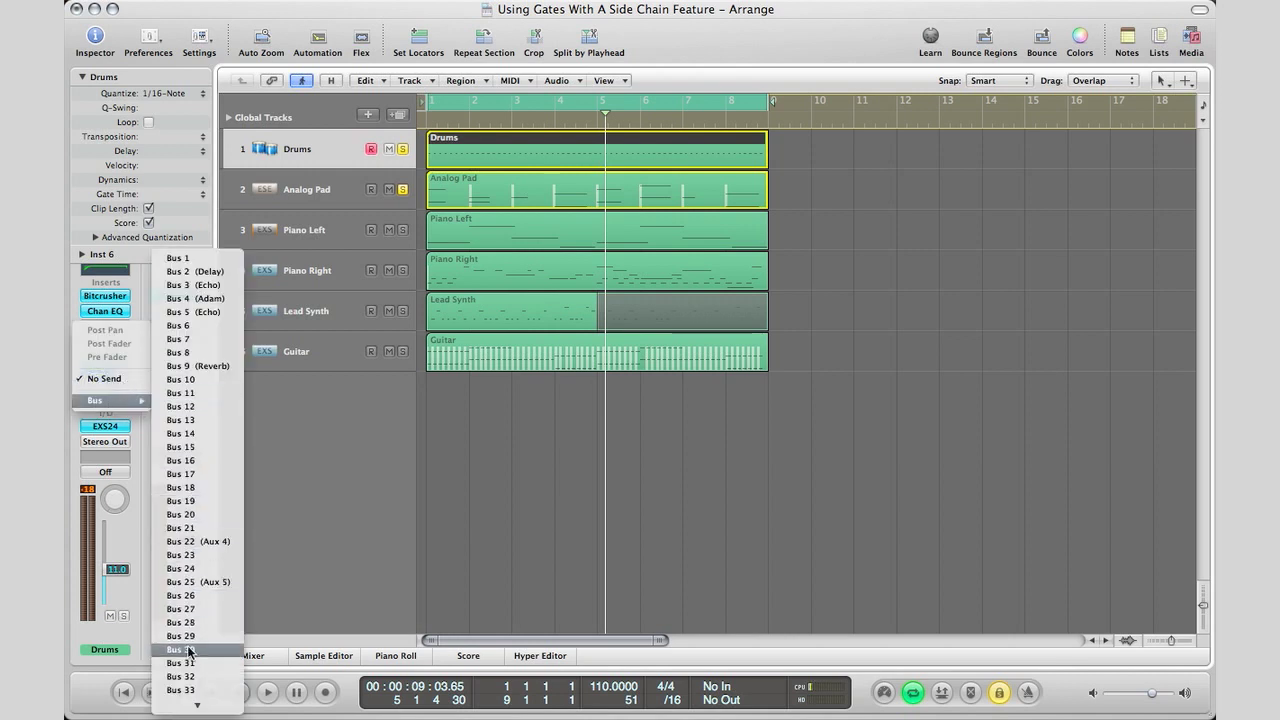
{"action": "left_click", "coordinate": [184, 505]}
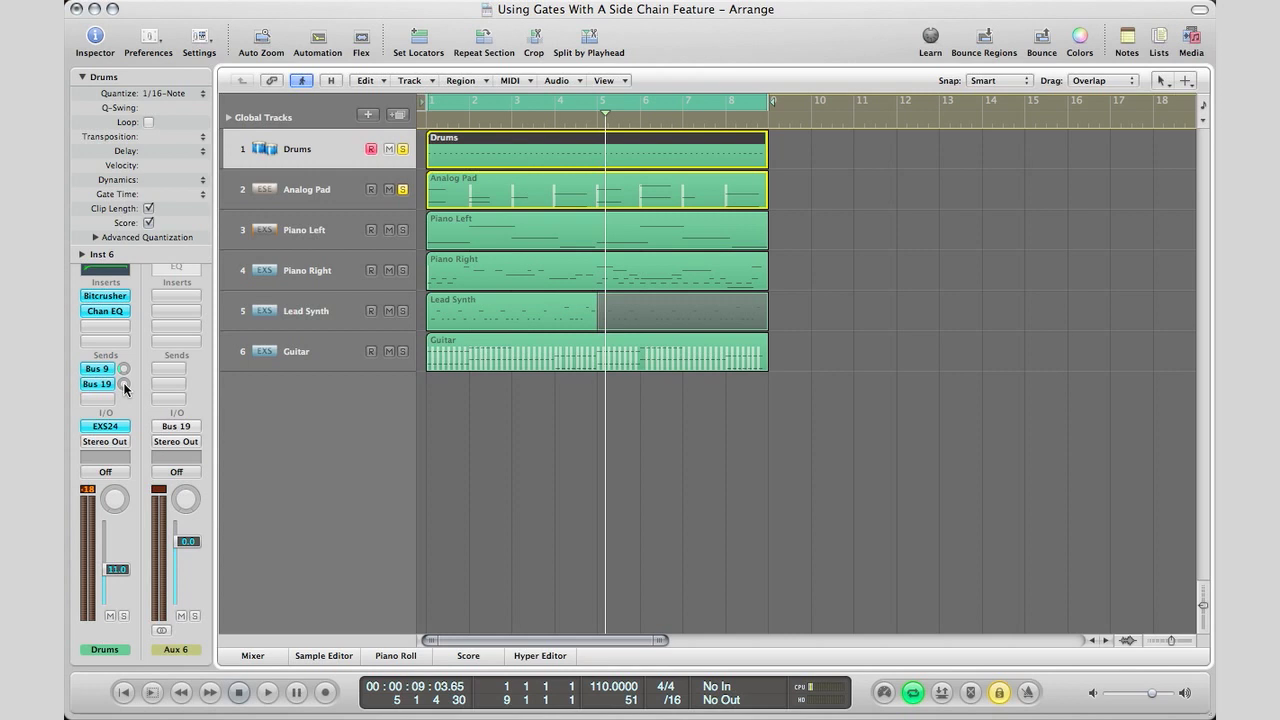
{"action": "left_click", "coordinate": [123, 383]}
- Pull the Aux 6 return fader from 0.0 dB down to -∞
{"action": "left_click", "coordinate": [173, 532]}
{"action": "left_click", "coordinate": [187, 600]}
{"action": "left_click", "coordinate": [187, 617]}
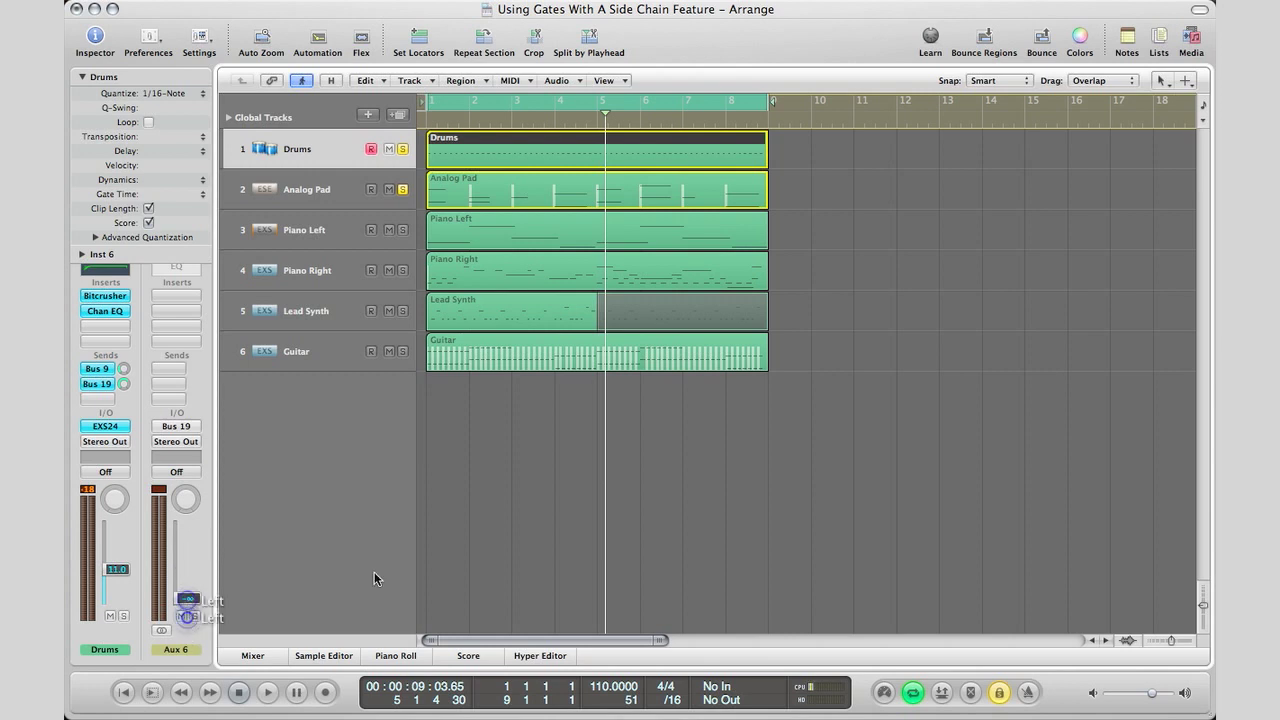
- Insert a stereo Noise Gate on the Analog Pad channel
{"action": "left_click", "coordinate": [306, 188]}
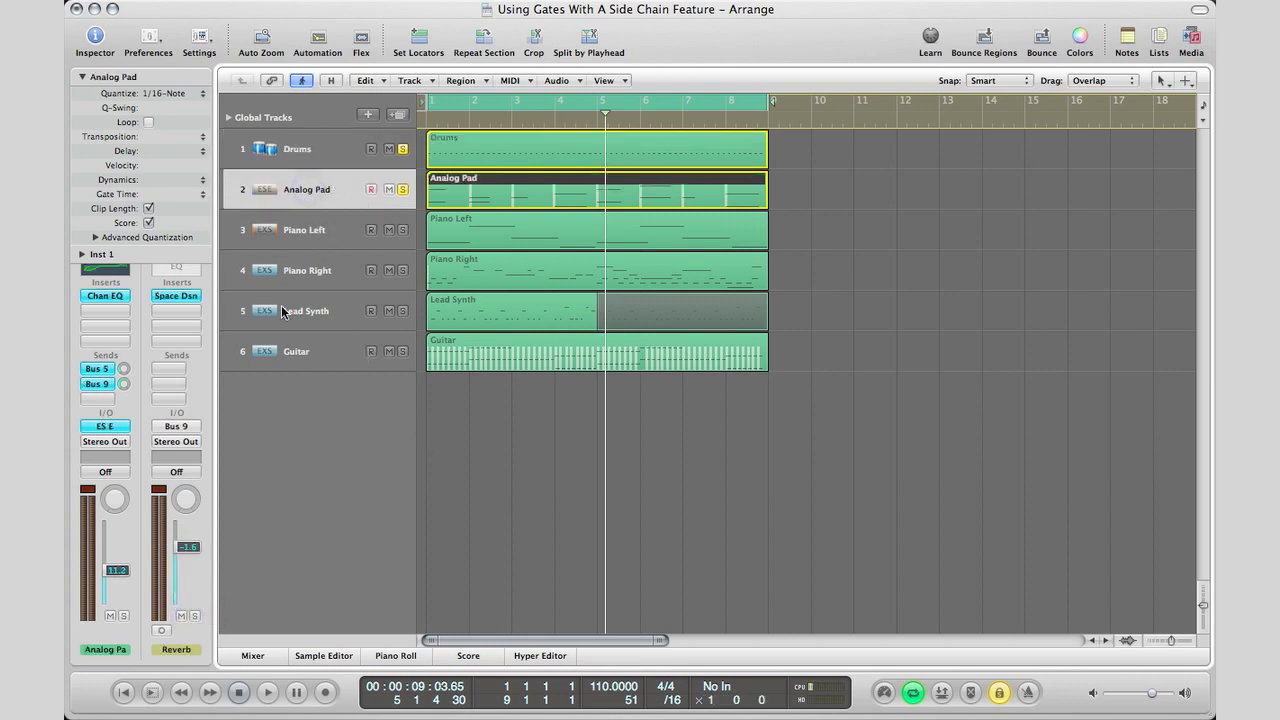
{"action": "left_click", "coordinate": [124, 312]}
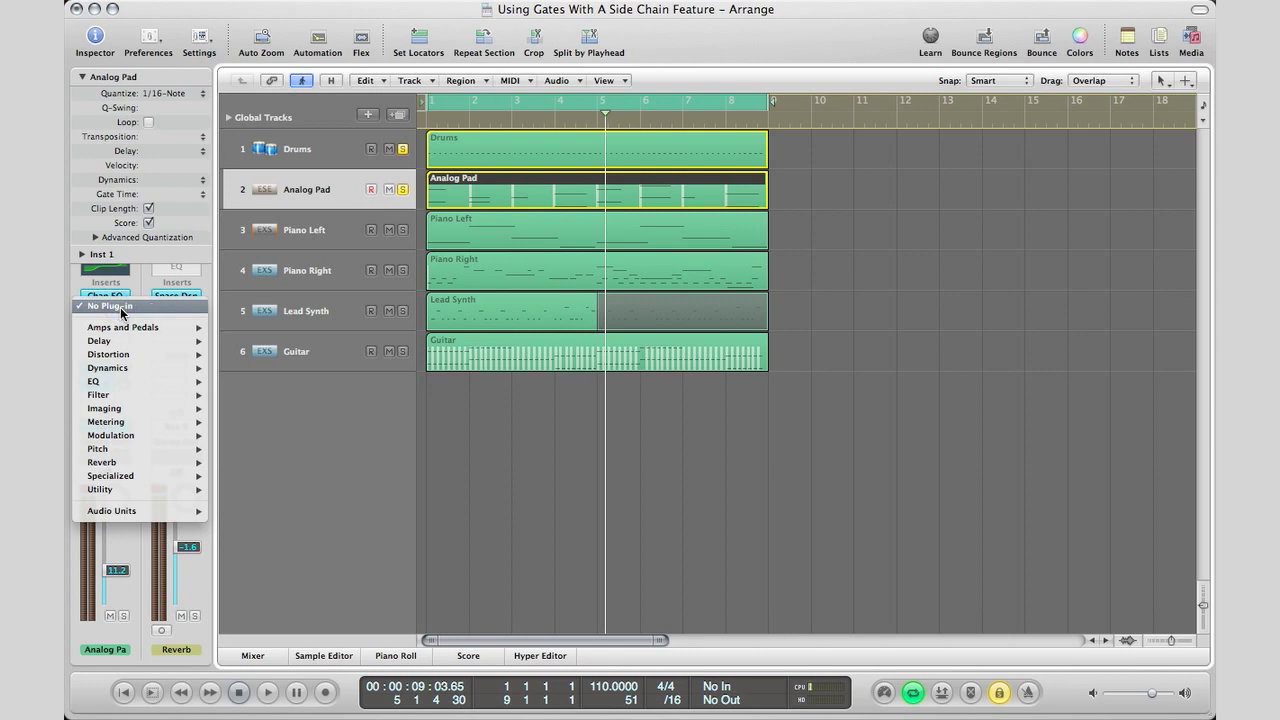
{"action": "mouse_move", "coordinate": [126, 368]}
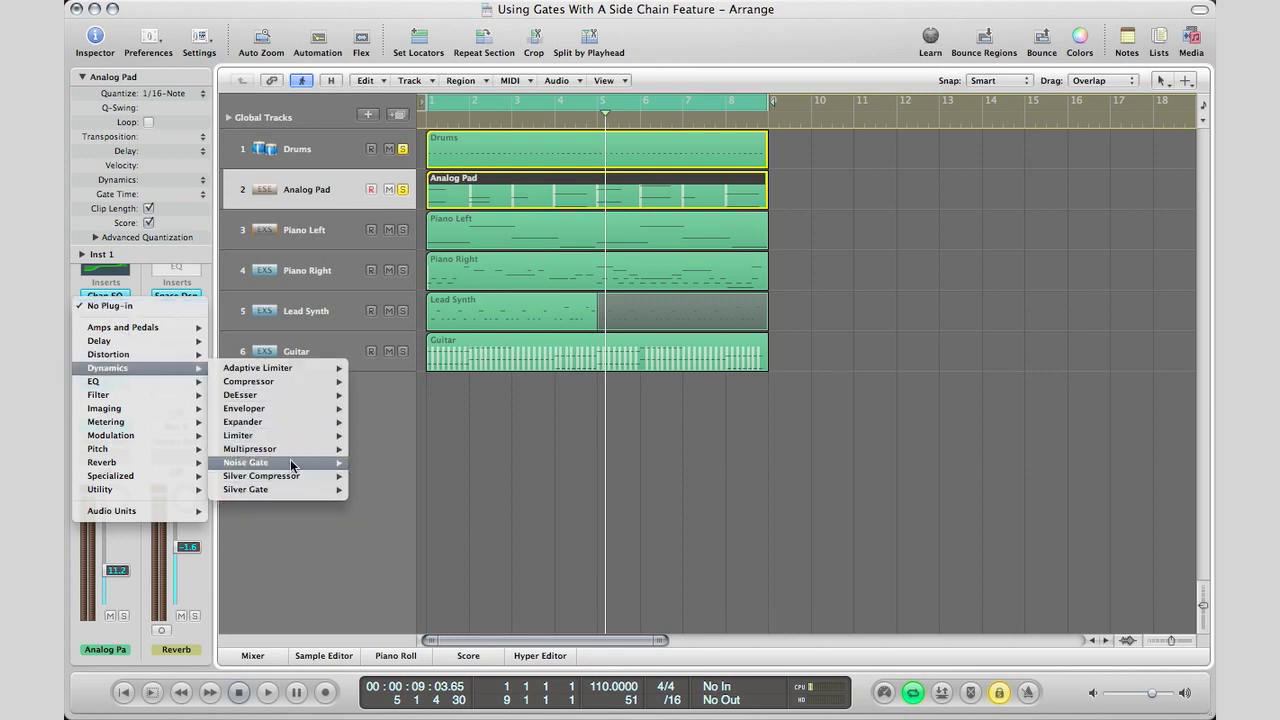
{"action": "mouse_move", "coordinate": [291, 465]}
{"action": "left_click", "coordinate": [376, 462]}
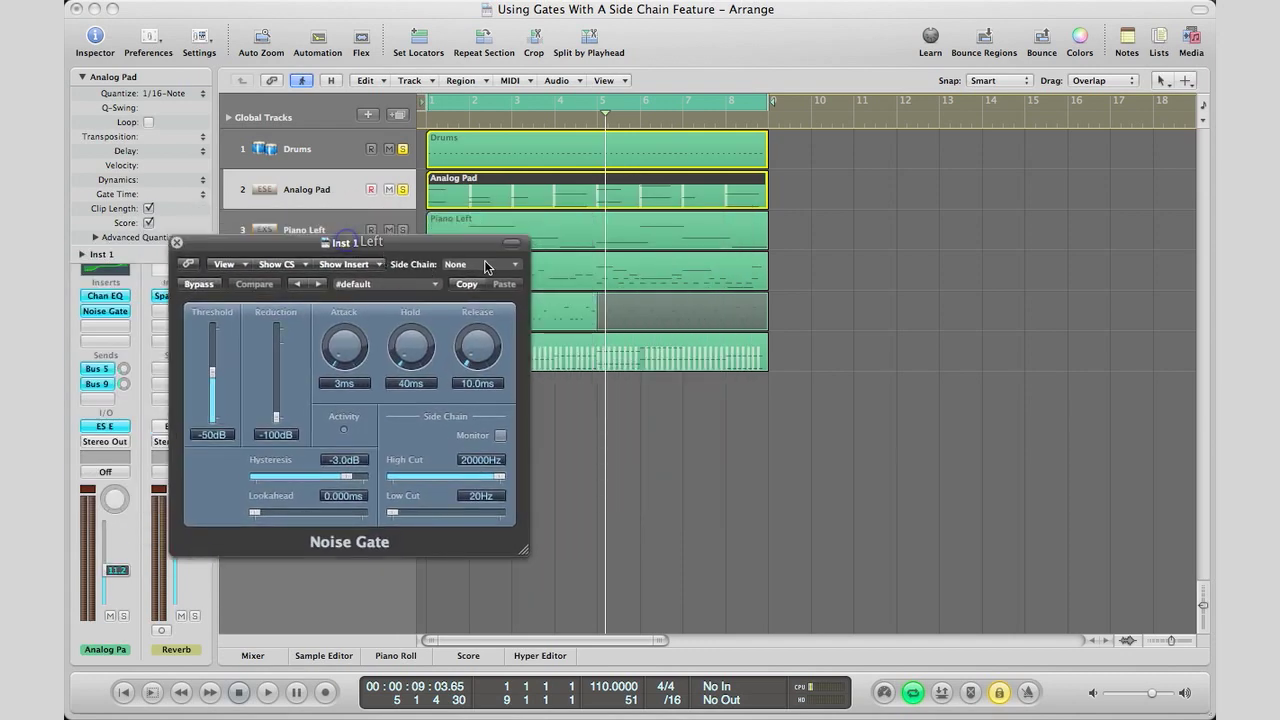
- Key the Noise Gate side chain from Bus 19 and play the song to hear the gated pad
{"action": "left_click", "coordinate": [460, 266]}
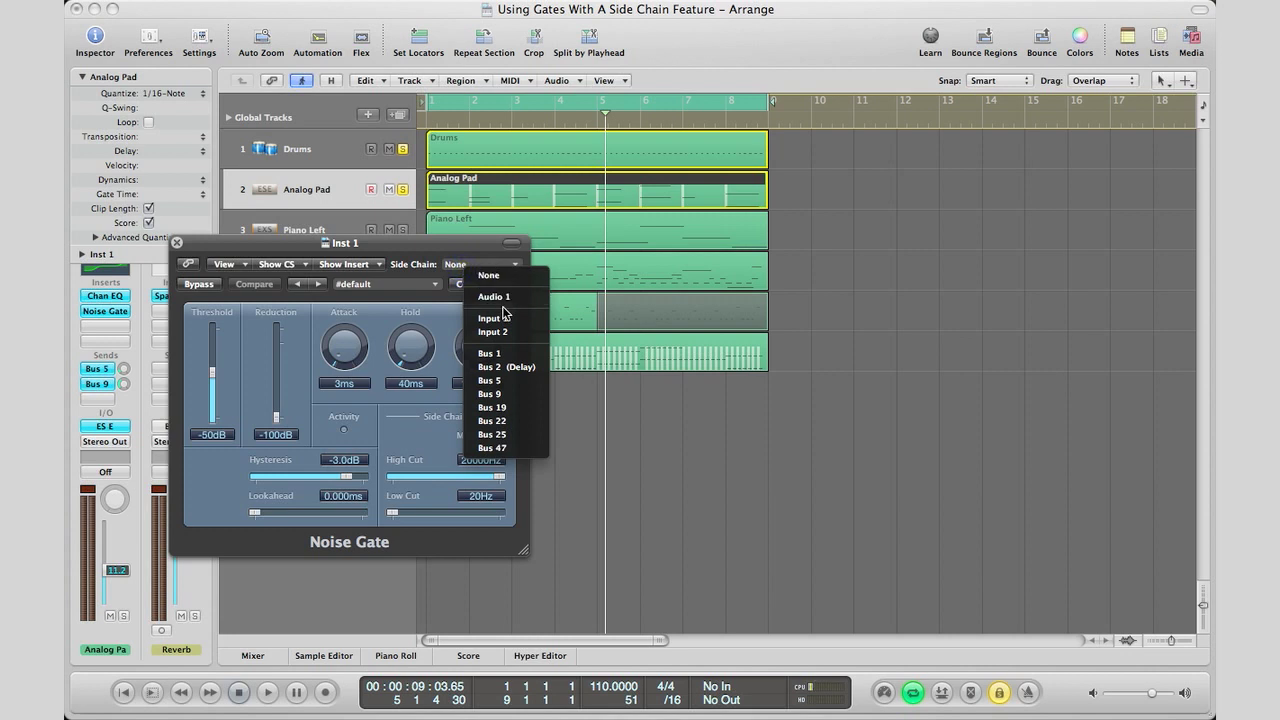
{"action": "left_click", "coordinate": [512, 407]}
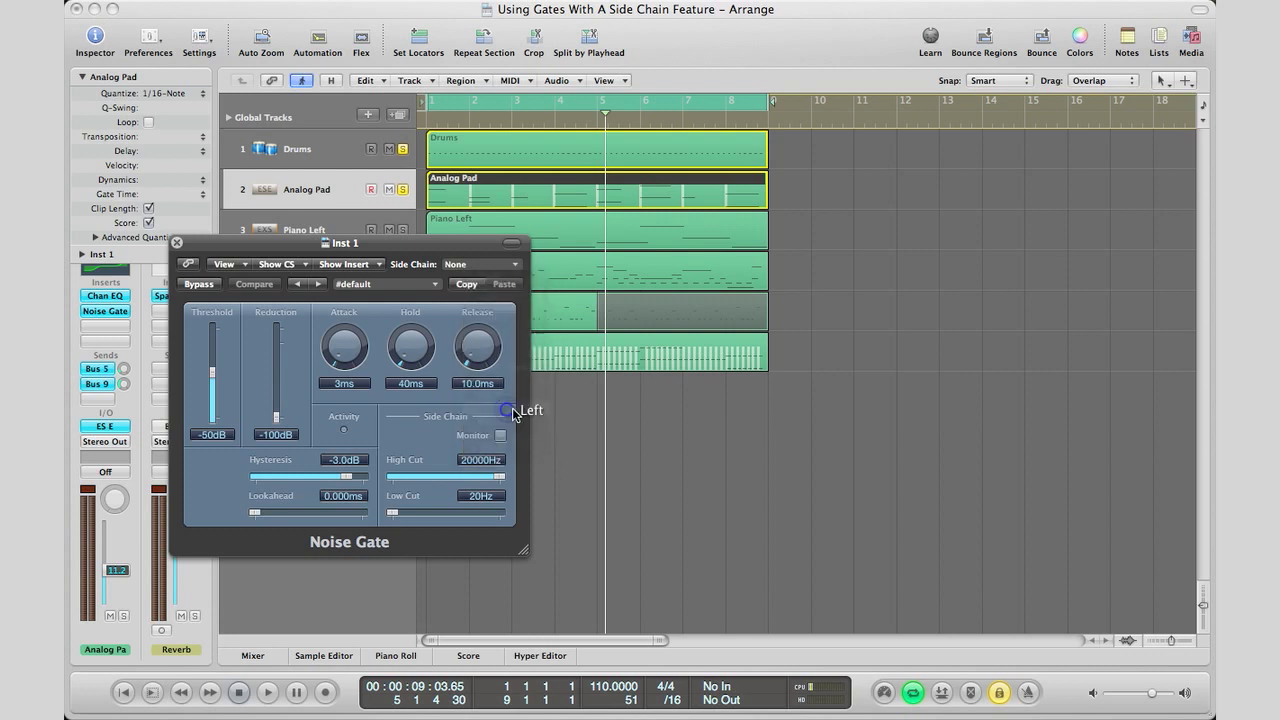
{"action": "left_click_drag", "start_coordinate": [323, 245], "coordinate": [684, 368]}
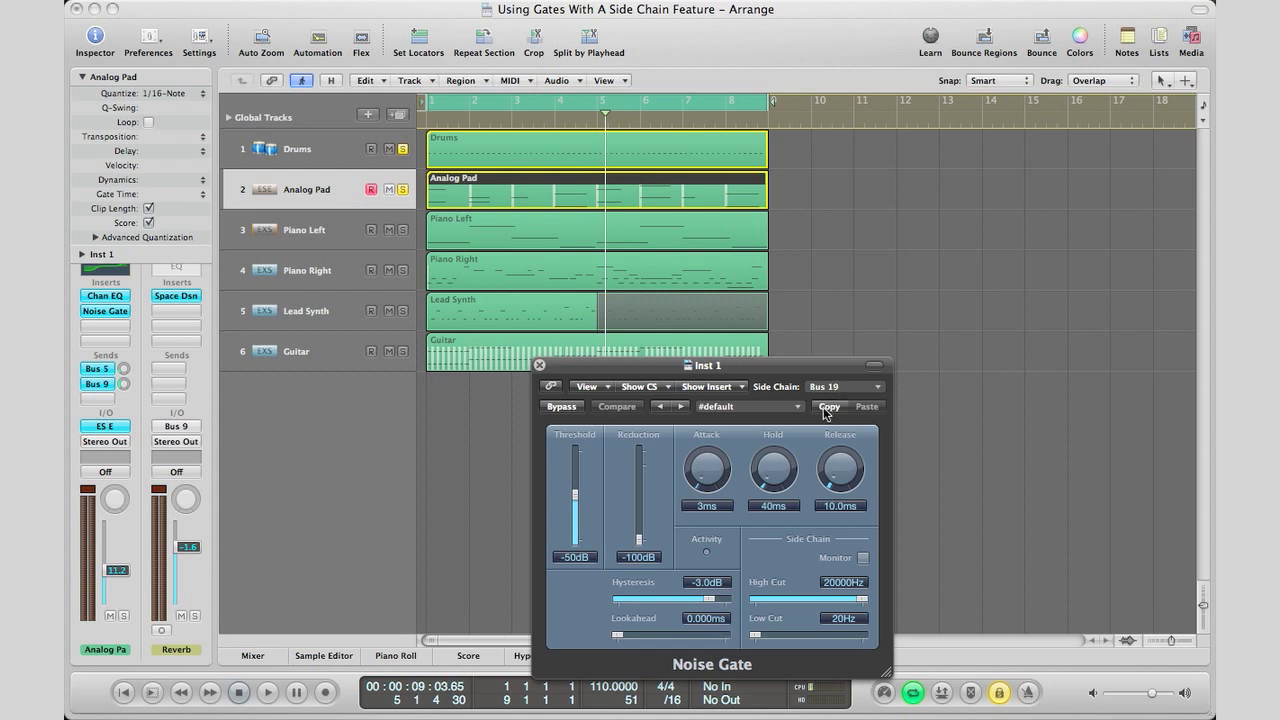
{"action": "key", "text": "space"}
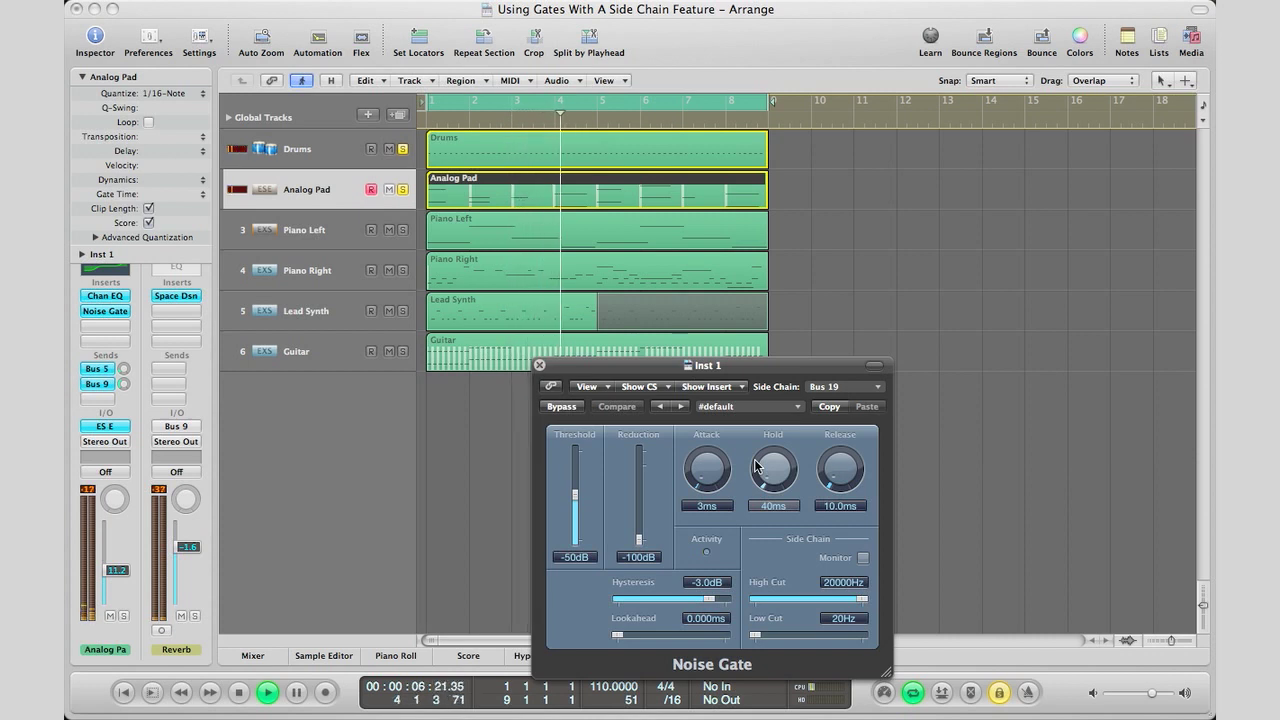
{"action": "key", "text": "space"}
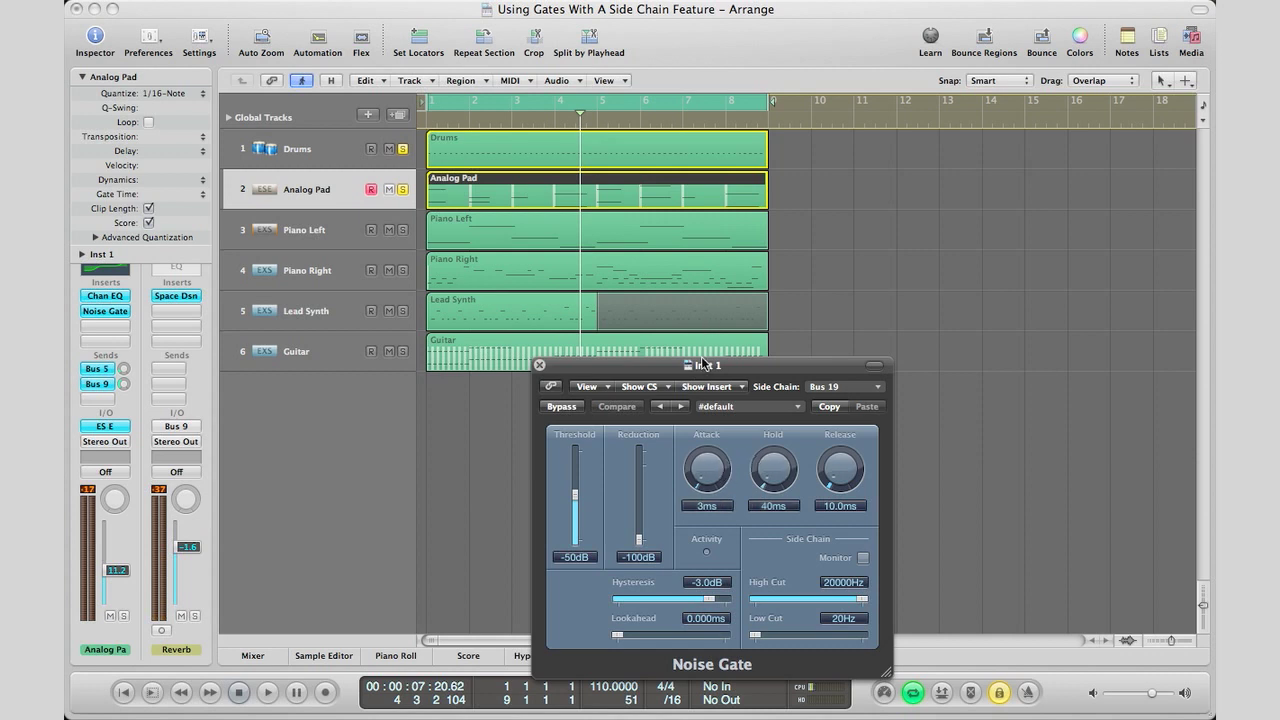
{"action": "left_click_drag", "start_coordinate": [707, 367], "coordinate": [939, 287]}
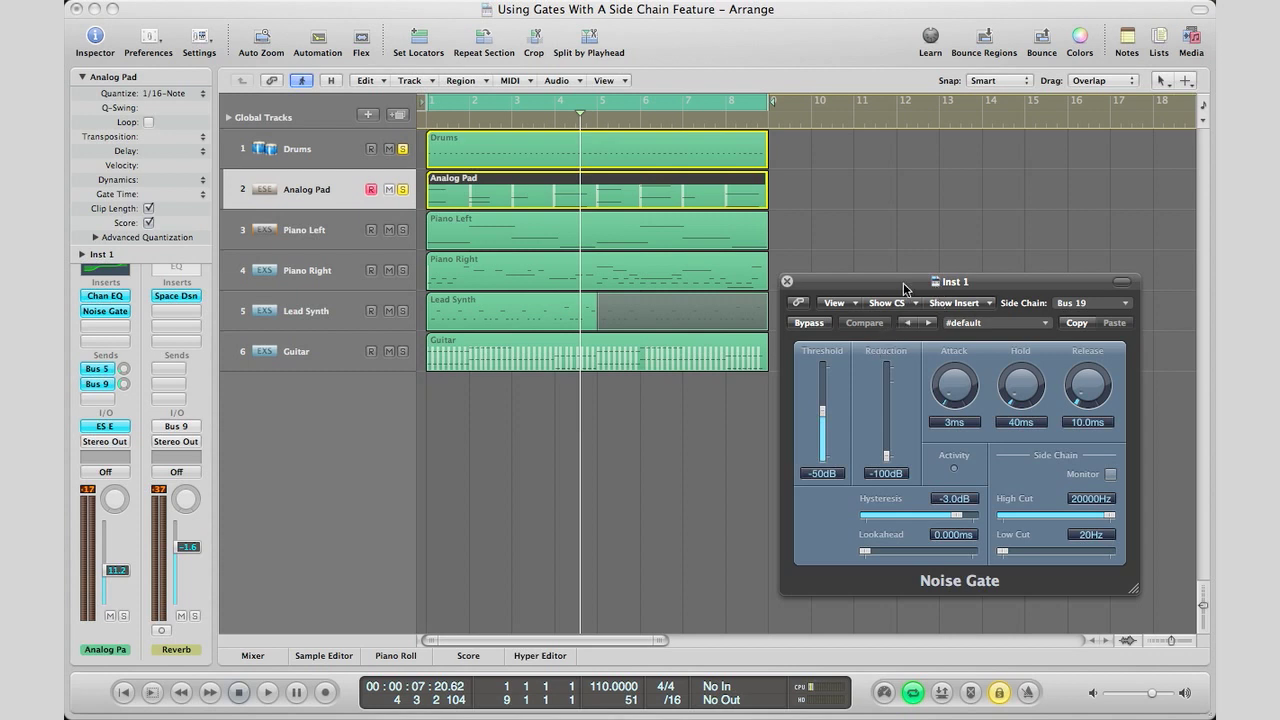
- During playback, raise the gate threshold to -26dB and turn the attack down to 0ms
{"action": "left_click_drag", "start_coordinate": [908, 286], "coordinate": [890, 286]}
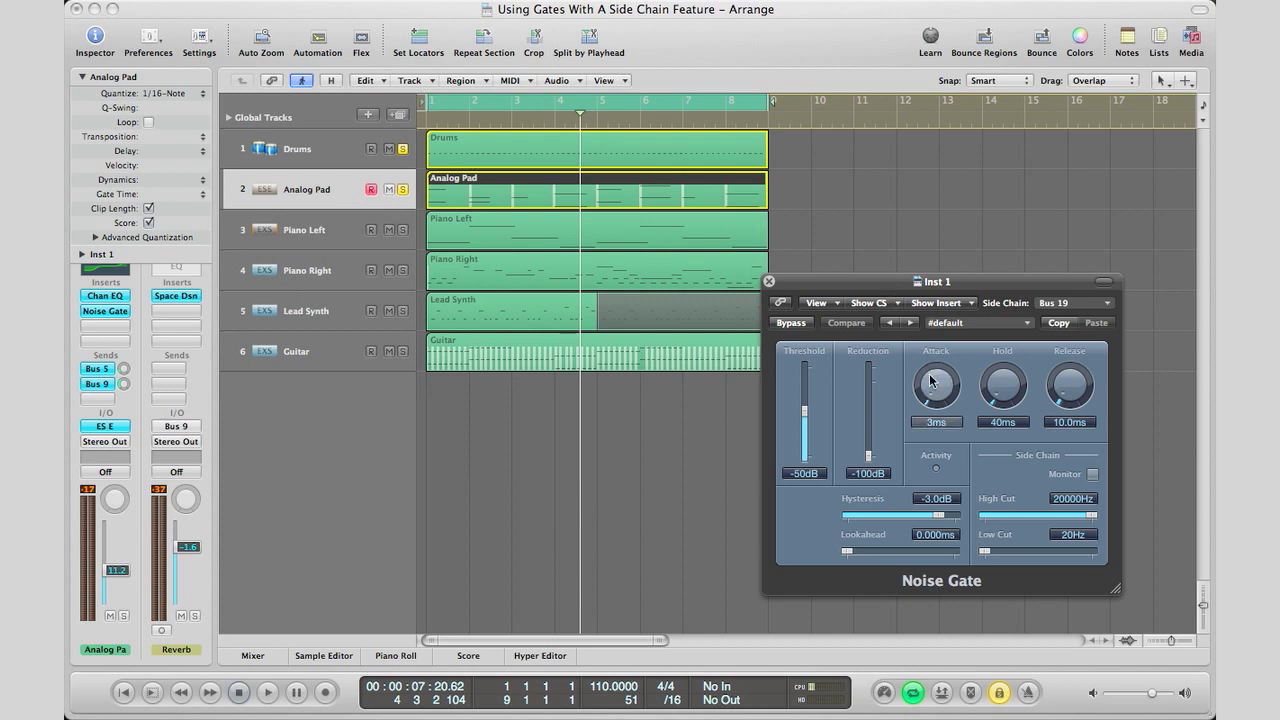
{"action": "key", "text": "space"}
{"action": "left_click_drag", "start_coordinate": [804, 410], "coordinate": [804, 389]}
{"action": "left_click_drag", "start_coordinate": [931, 392], "coordinate": [940, 410]}
{"action": "key", "text": "space"}
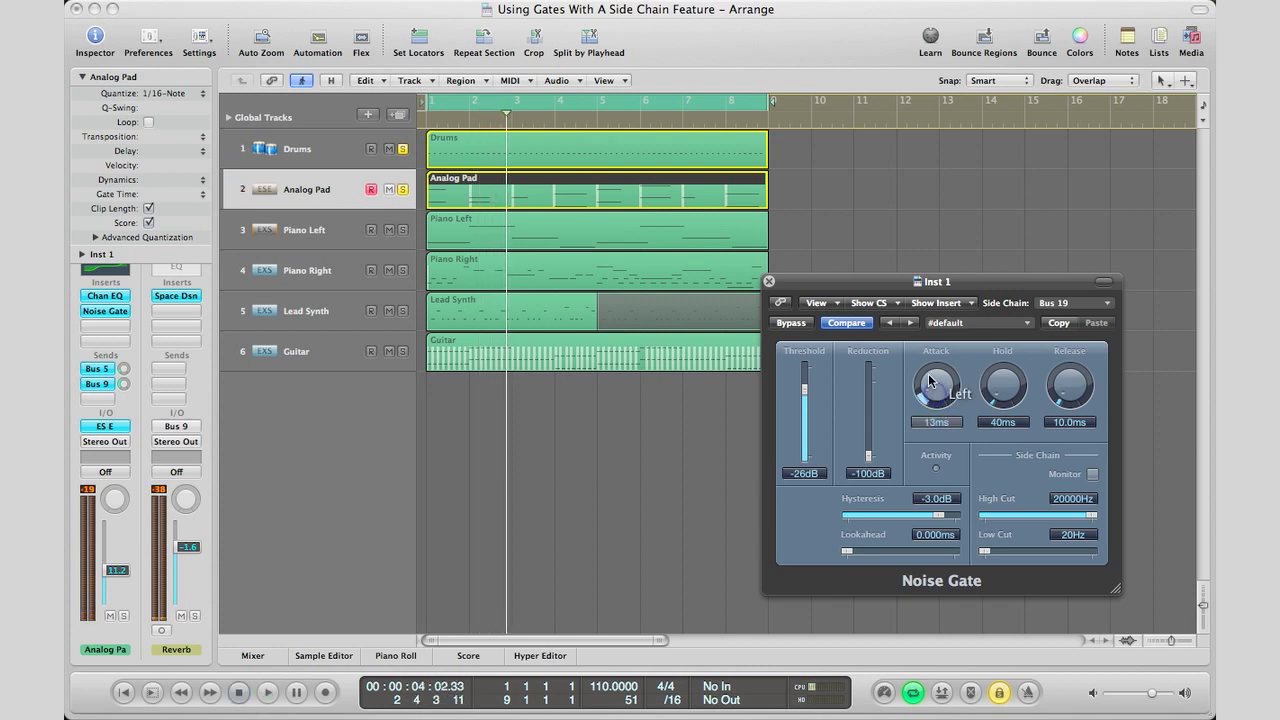
- Replay with the Drums channel turned up, settling the gate attack at 37ms
{"action": "key", "text": "space"}
{"action": "left_click_drag", "start_coordinate": [938, 436], "coordinate": [933, 345]}
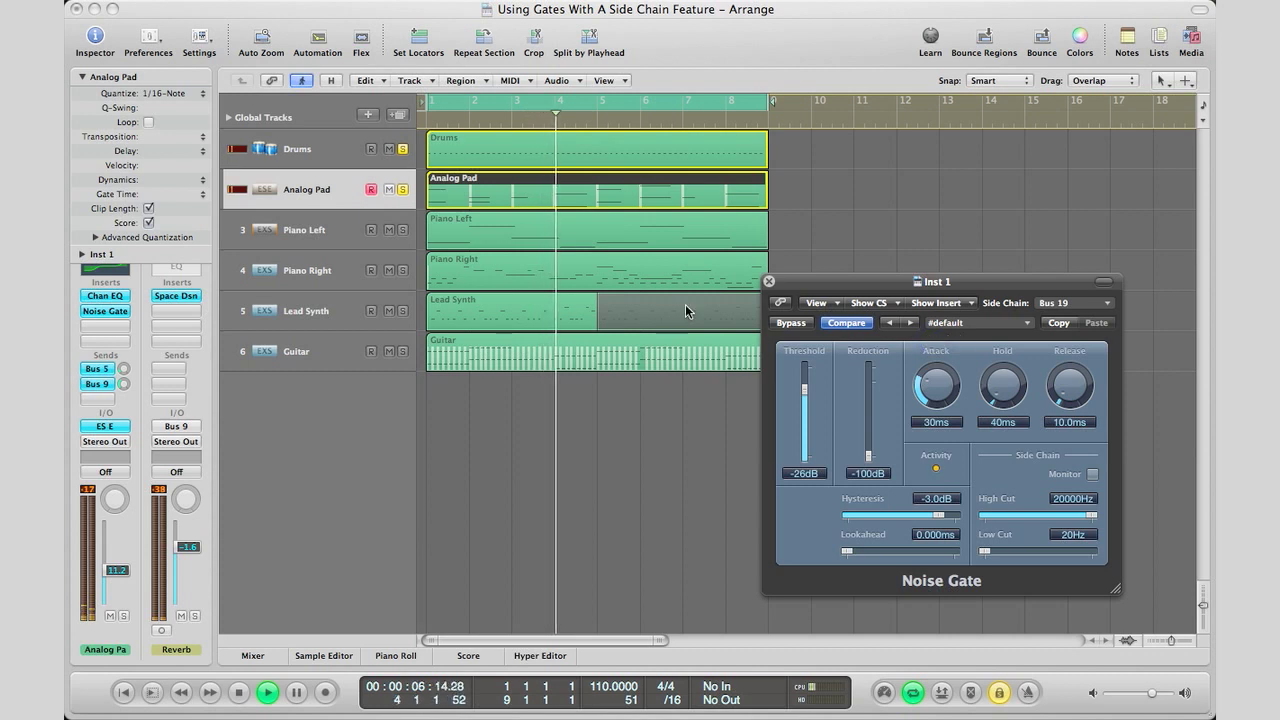
{"action": "left_click", "coordinate": [323, 162]}
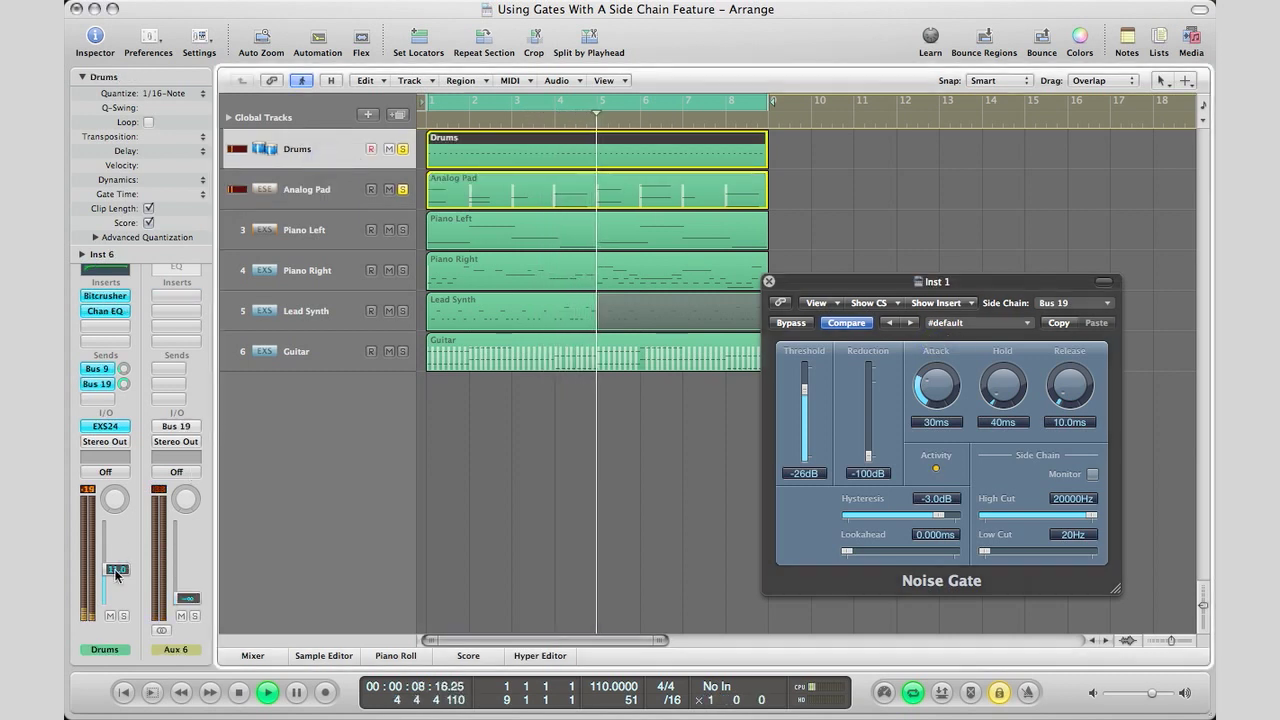
{"action": "left_click_drag", "start_coordinate": [116, 569], "coordinate": [116, 574]}
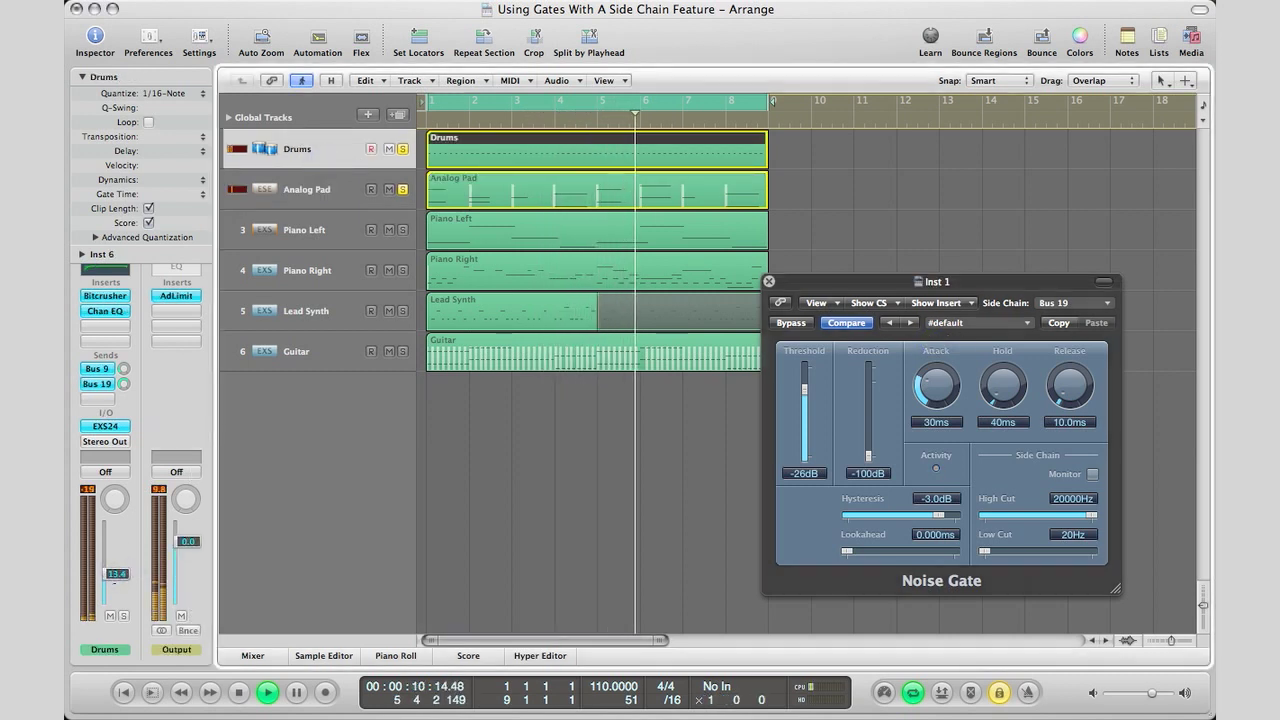
{"action": "left_click_drag", "start_coordinate": [936, 394], "coordinate": [935, 390]}
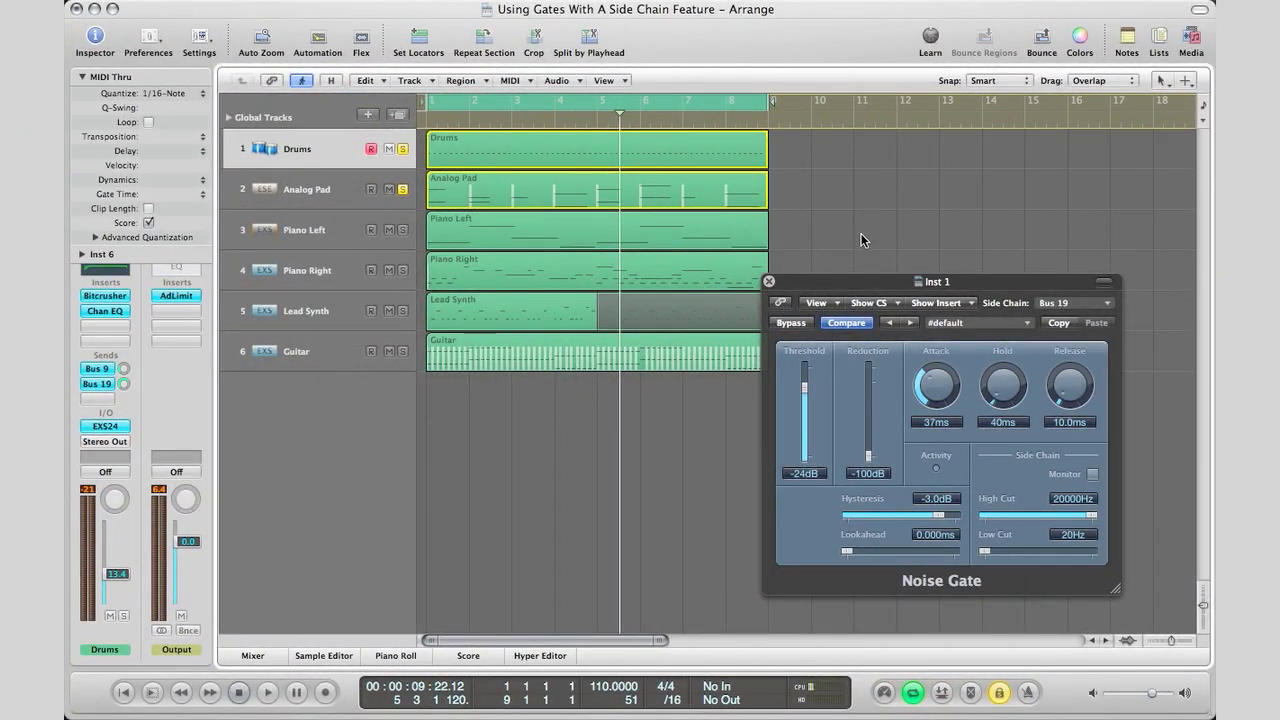
- Audition a much lower gate threshold during playback, then settle it back at about -27dB
{"action": "left_click", "coordinate": [860, 235]}
{"action": "key", "text": "space"}
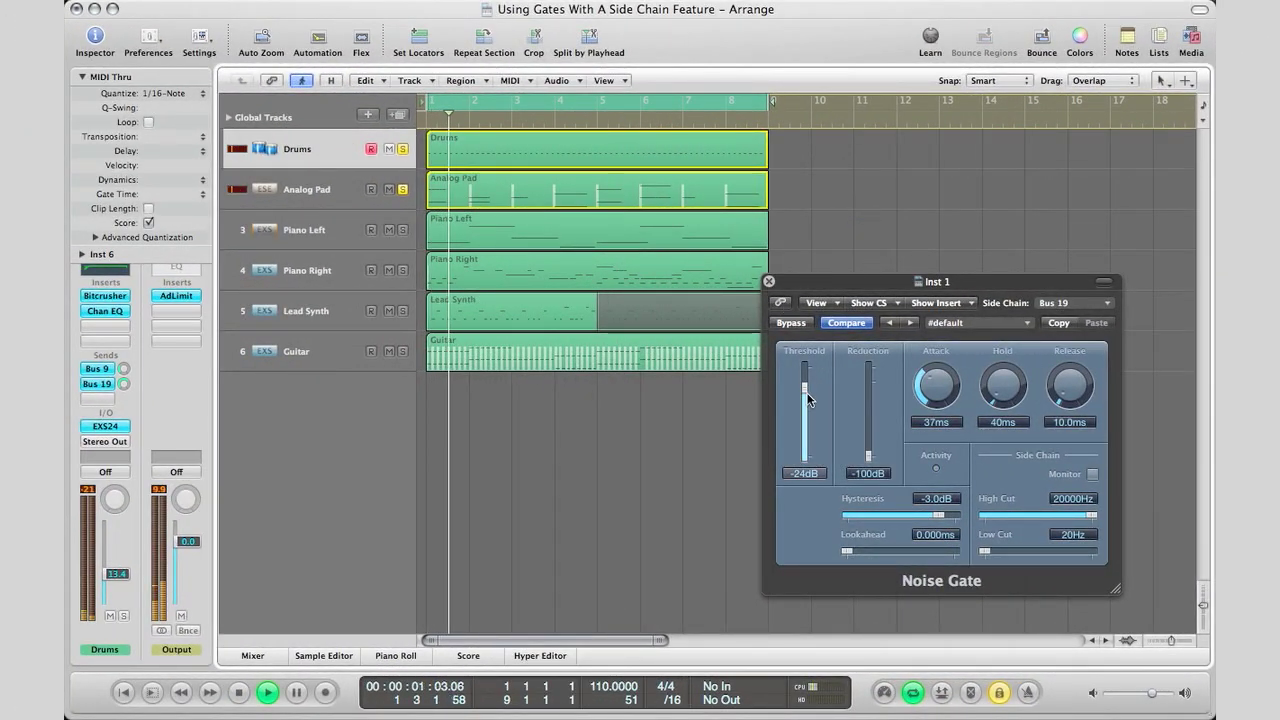
{"action": "left_click_drag", "start_coordinate": [804, 388], "coordinate": [802, 445]}
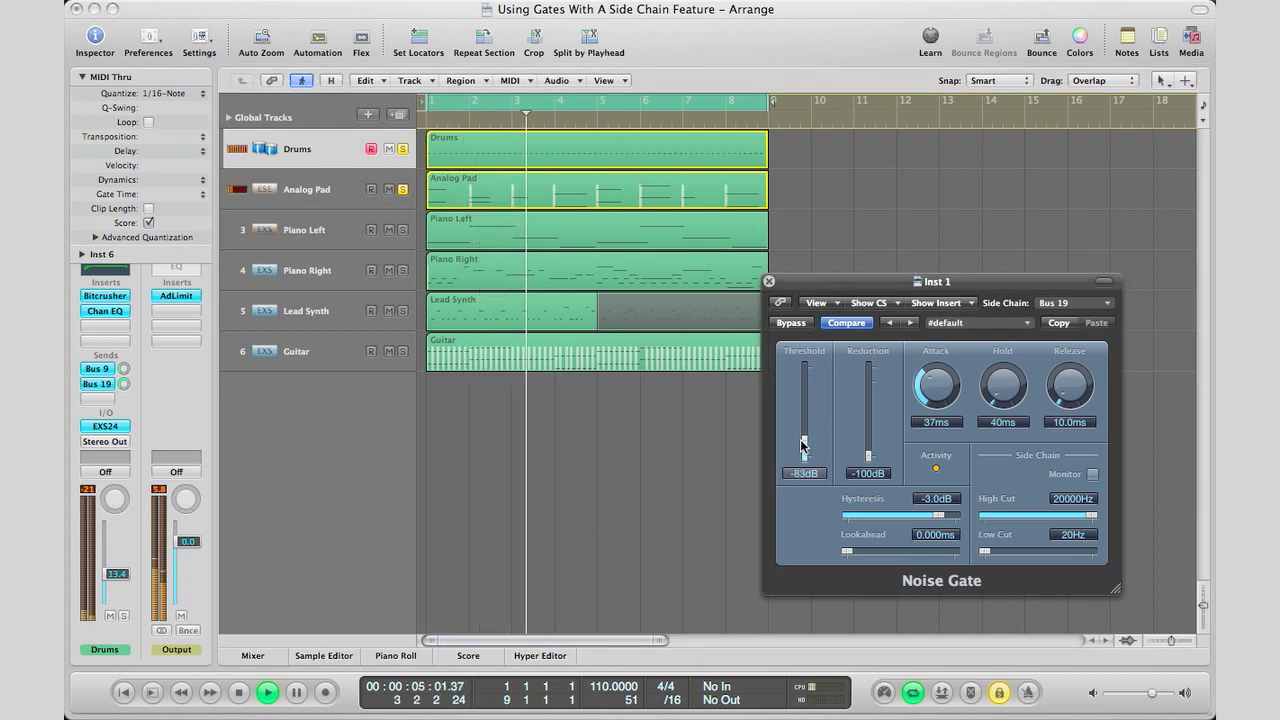
{"action": "left_click_drag", "start_coordinate": [802, 445], "coordinate": [803, 393]}
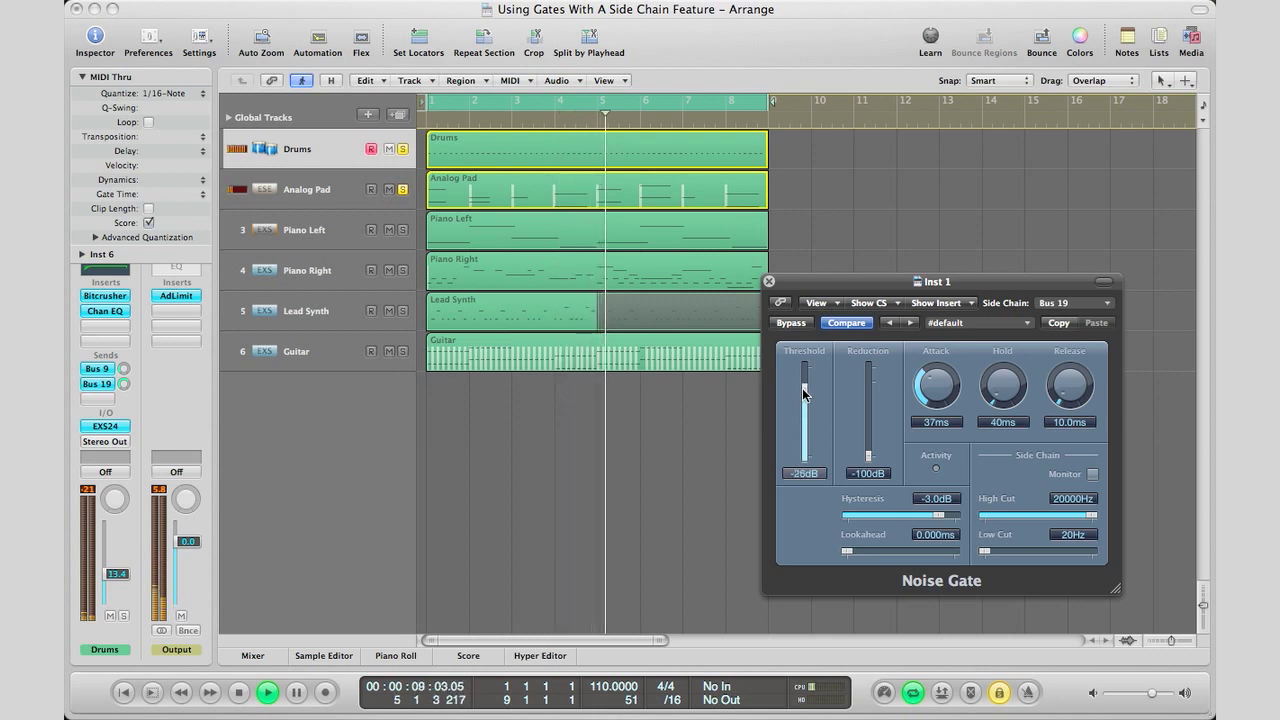
{"action": "key", "text": "space"}
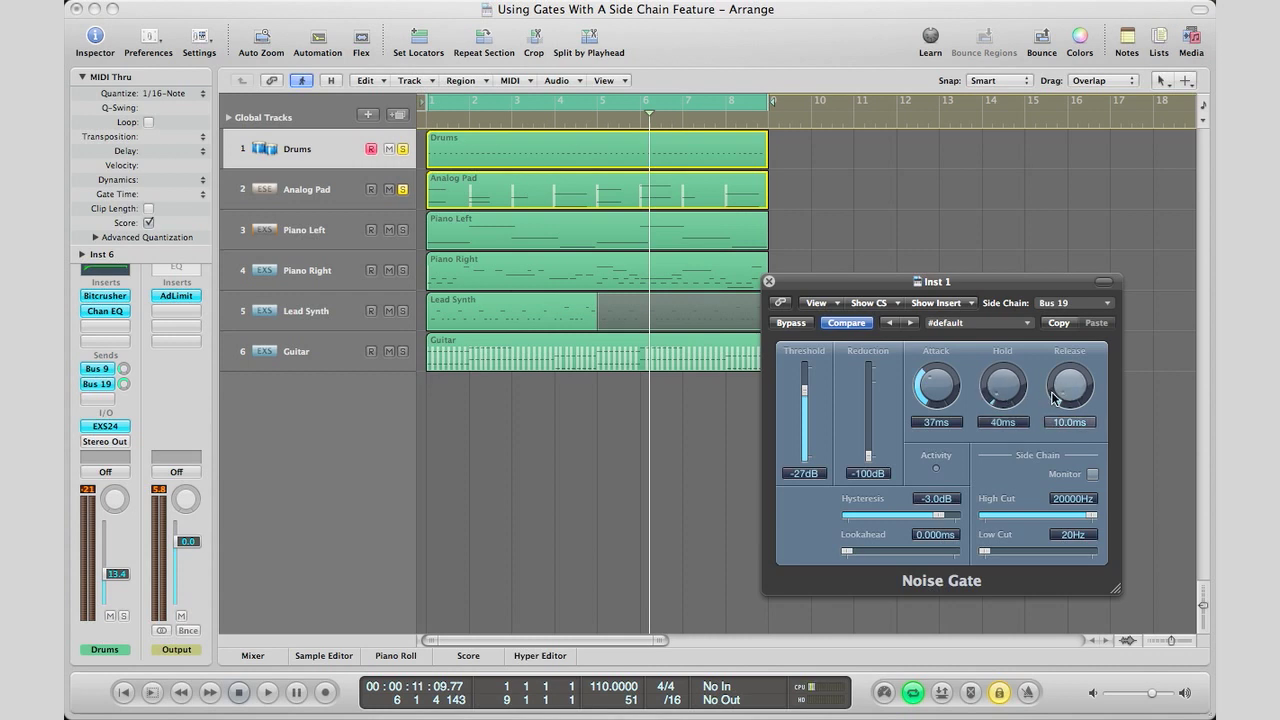
- While replaying from the start, set gate release 45.1ms, attack 60ms and hold 60ms, then stop
{"action": "key", "text": "Return"}
{"action": "key", "text": "space"}
{"action": "left_click_drag", "start_coordinate": [1062, 398], "coordinate": [1078, 378]}
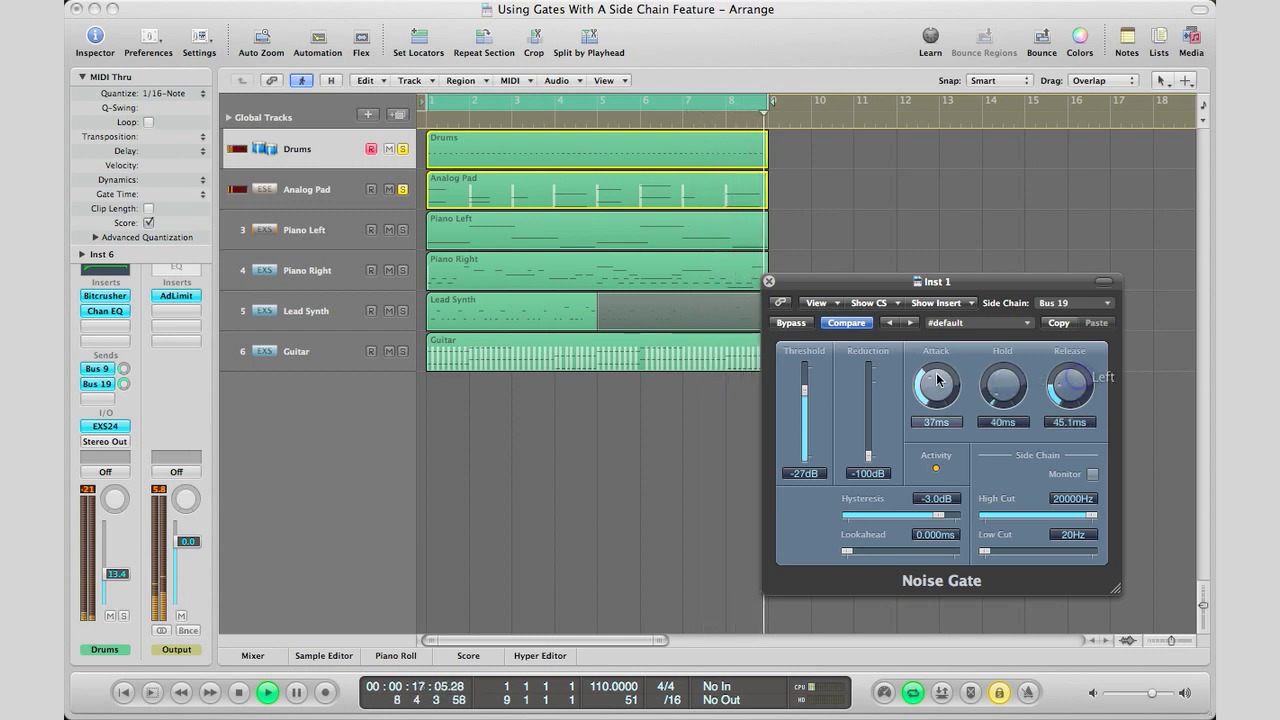
{"action": "left_click_drag", "start_coordinate": [936, 375], "coordinate": [937, 340]}
{"action": "left_click_drag", "start_coordinate": [998, 386], "coordinate": [928, 398]}
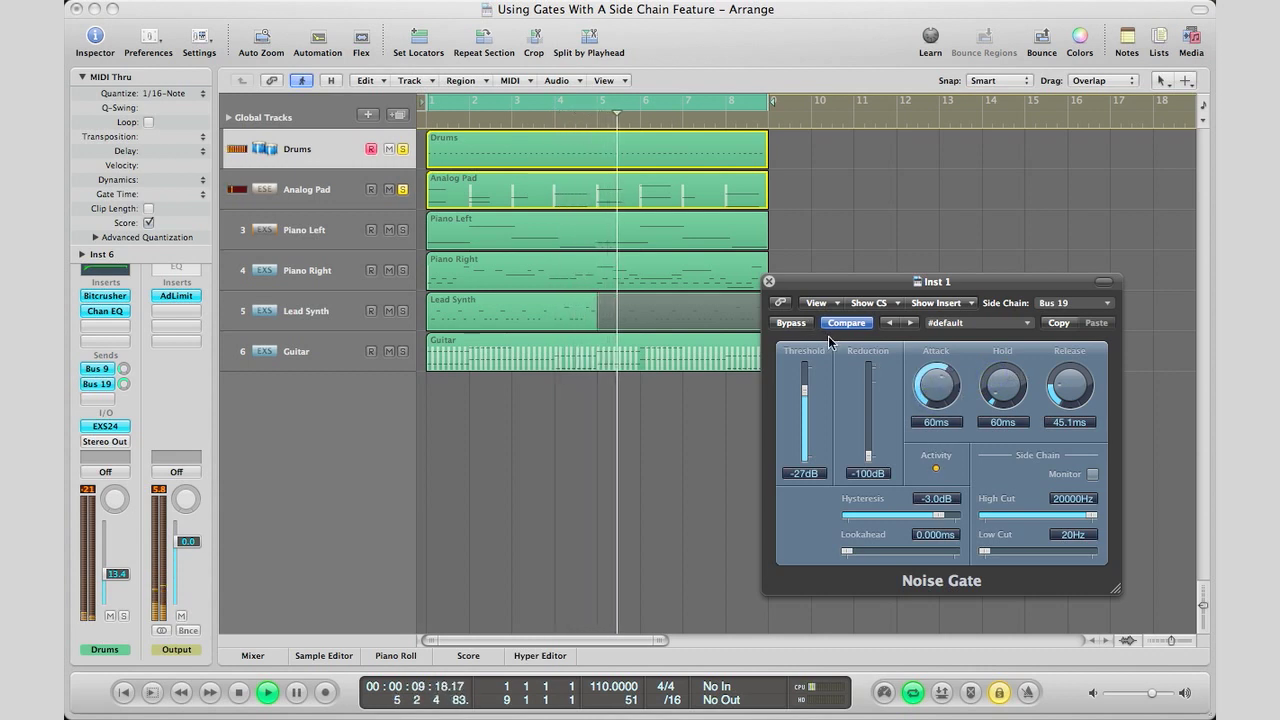
{"action": "key", "text": "space"}
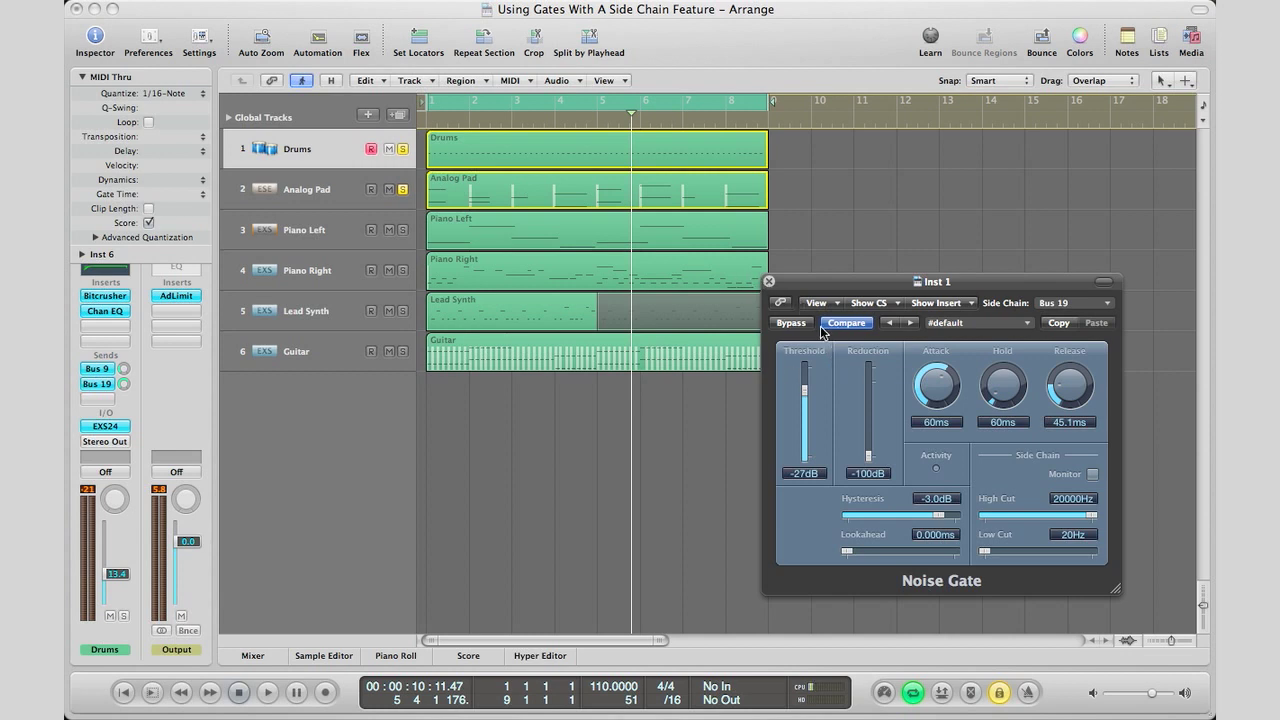
- Play from the start and compare the pad with the Noise Gate bypassed and active
{"action": "key", "text": "Return"}
{"action": "key", "text": "space"}
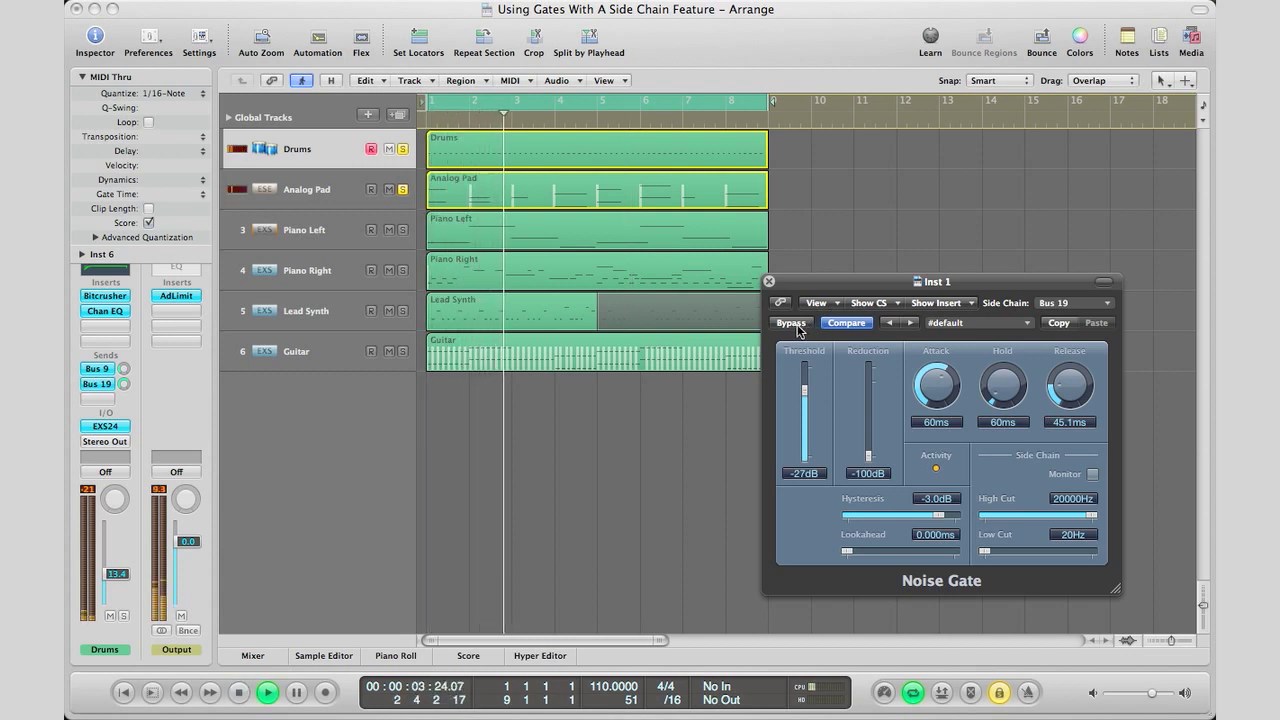
{"action": "left_click", "coordinate": [795, 325]}
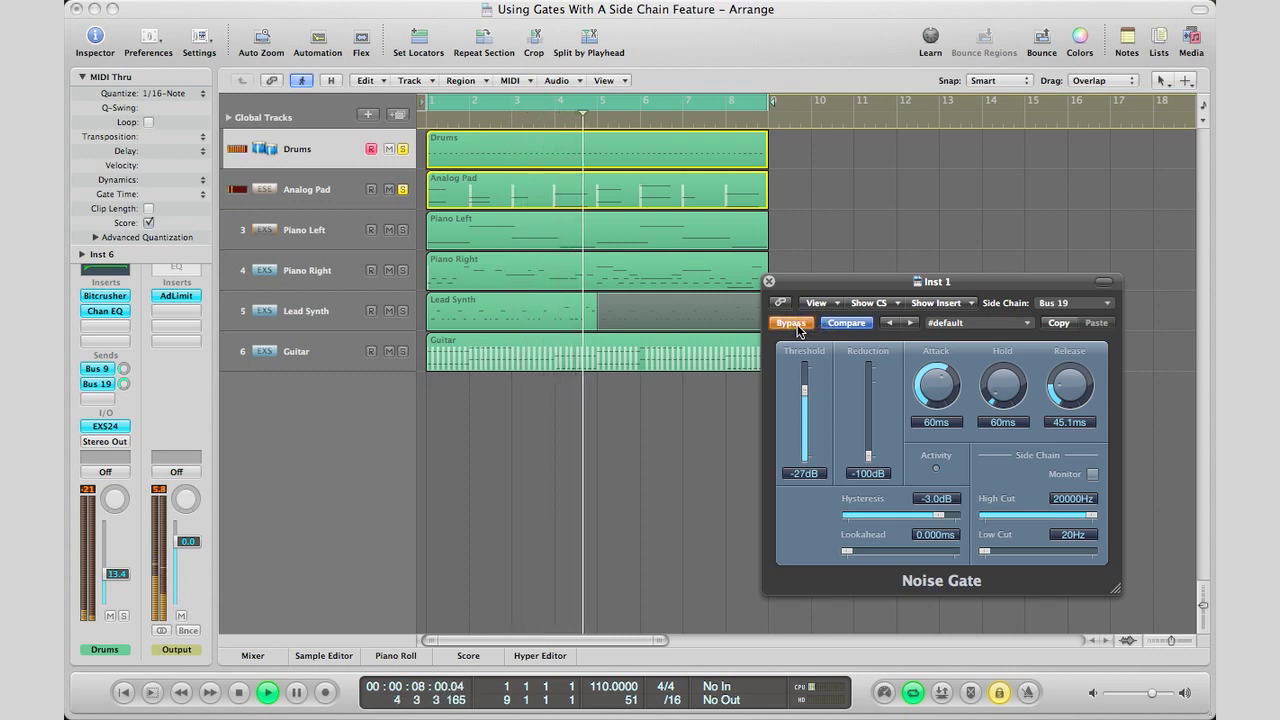
{"action": "left_click", "coordinate": [795, 325]}
- Nudge the Analog Pad level up to -6.0 and raise the Piano Left level
{"action": "left_click", "coordinate": [344, 183]}
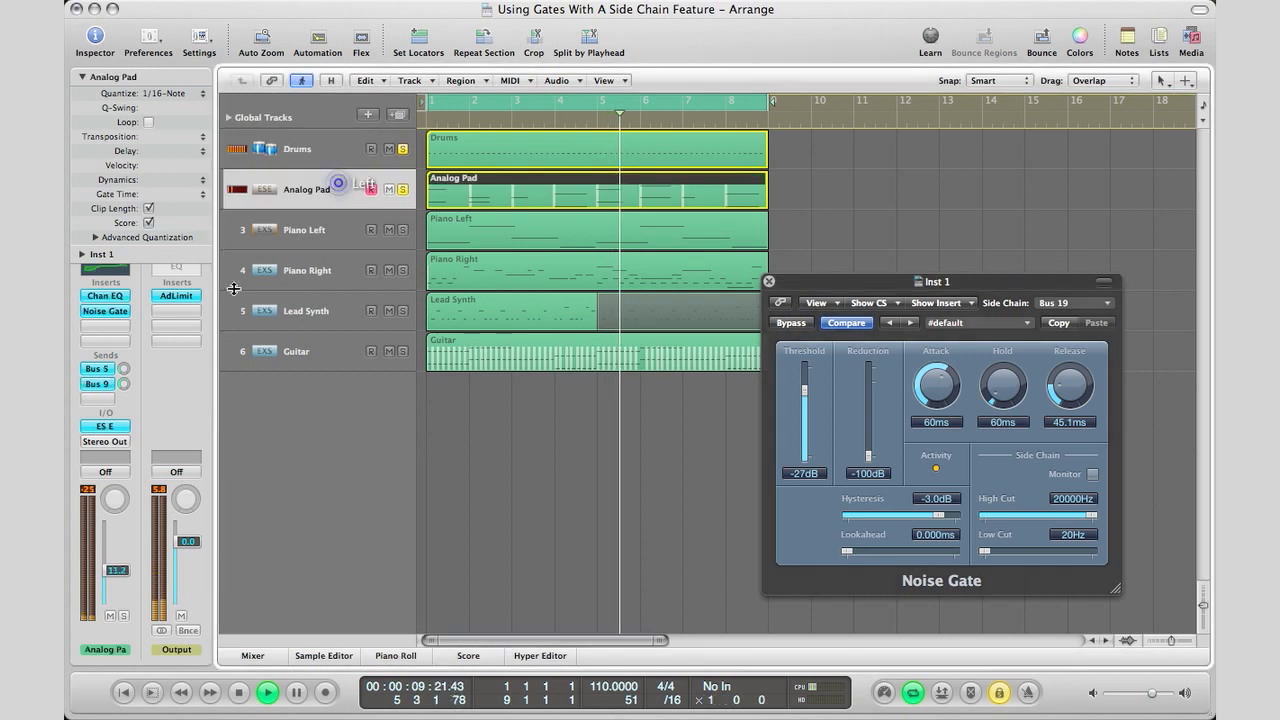
{"action": "left_click_drag", "start_coordinate": [116, 563], "coordinate": [116, 560]}
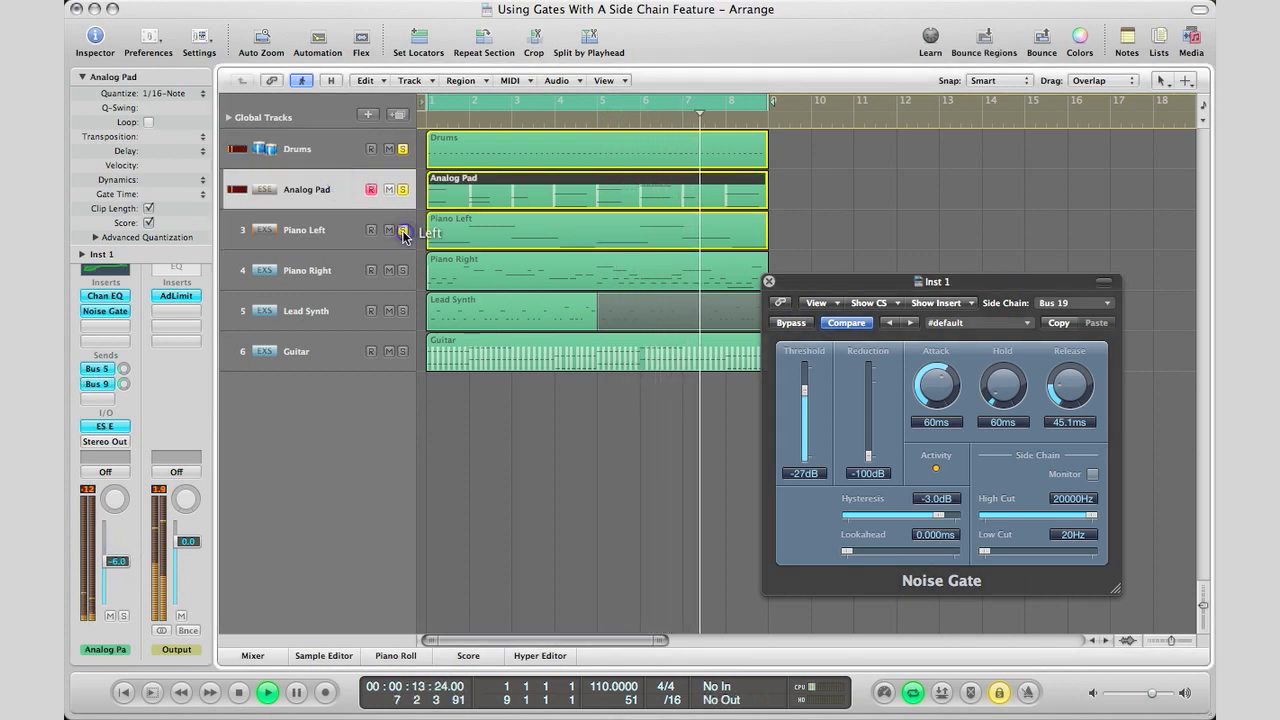
{"action": "left_click", "coordinate": [313, 232]}
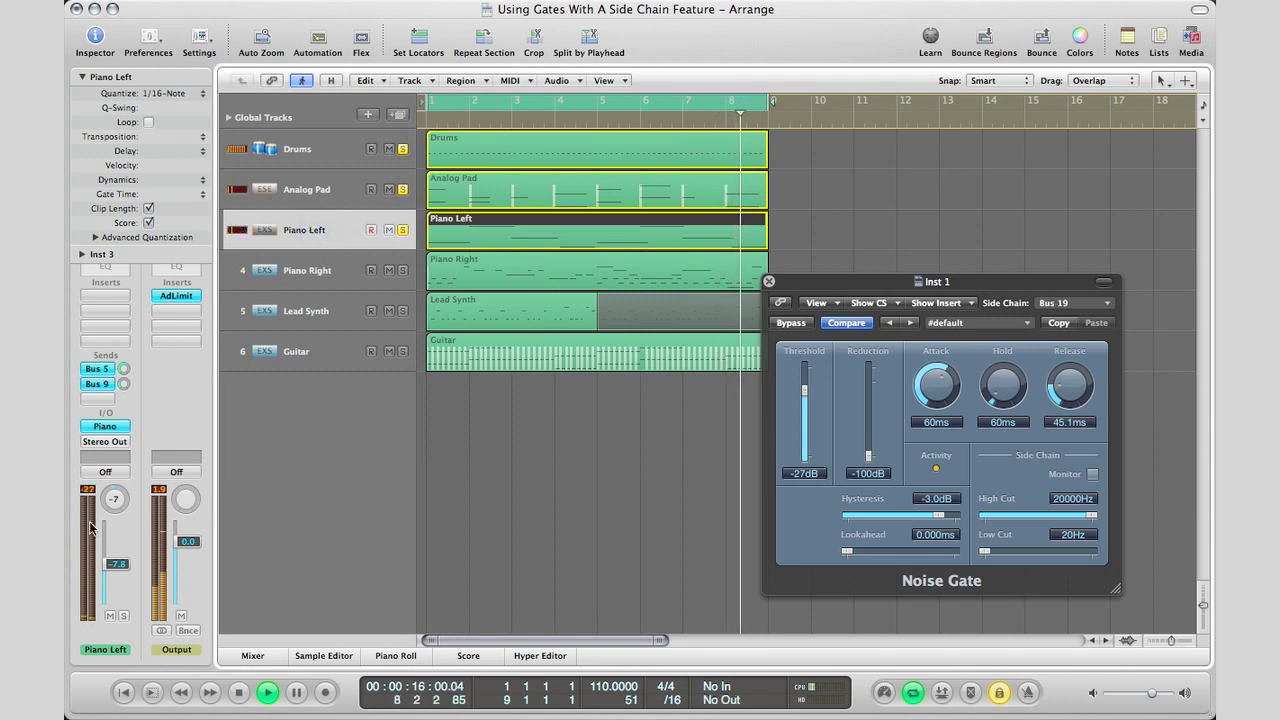
{"action": "left_click_drag", "start_coordinate": [116, 564], "coordinate": [116, 552]}
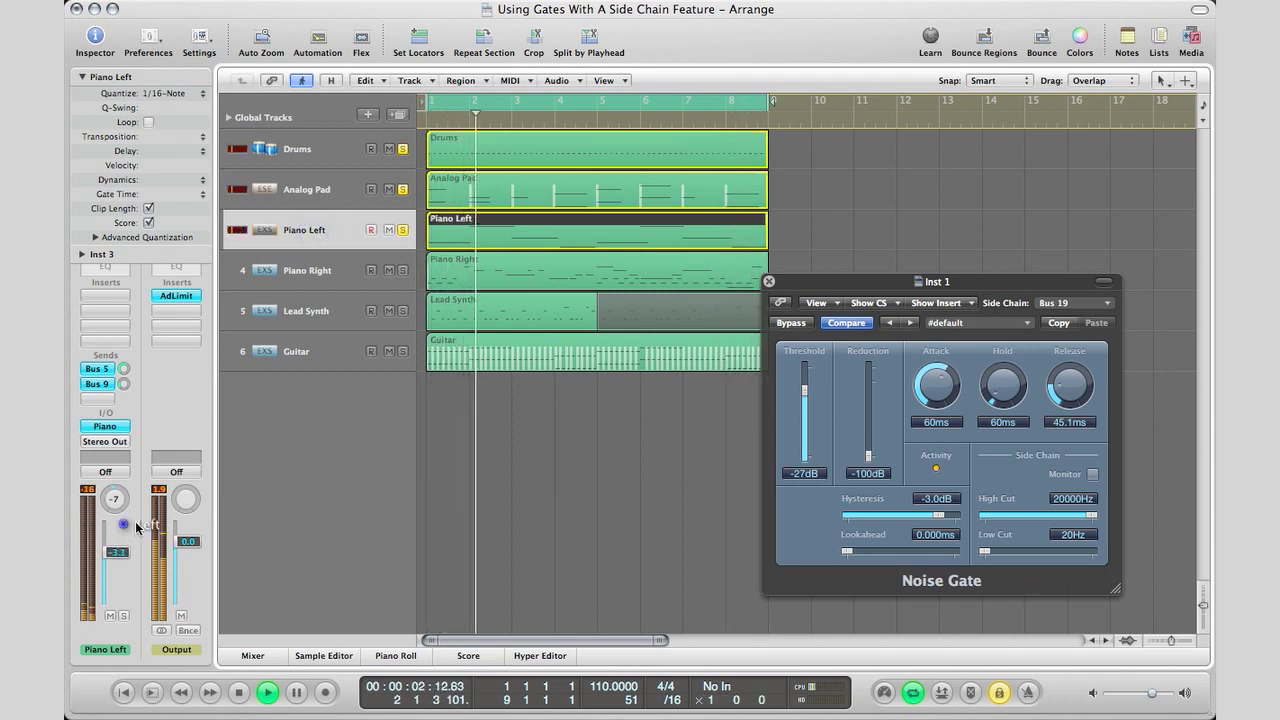
- Toggle the gate bypass repeatedly for comparison, leaving the gate on, then stop playback
{"action": "left_click", "coordinate": [789, 323]}
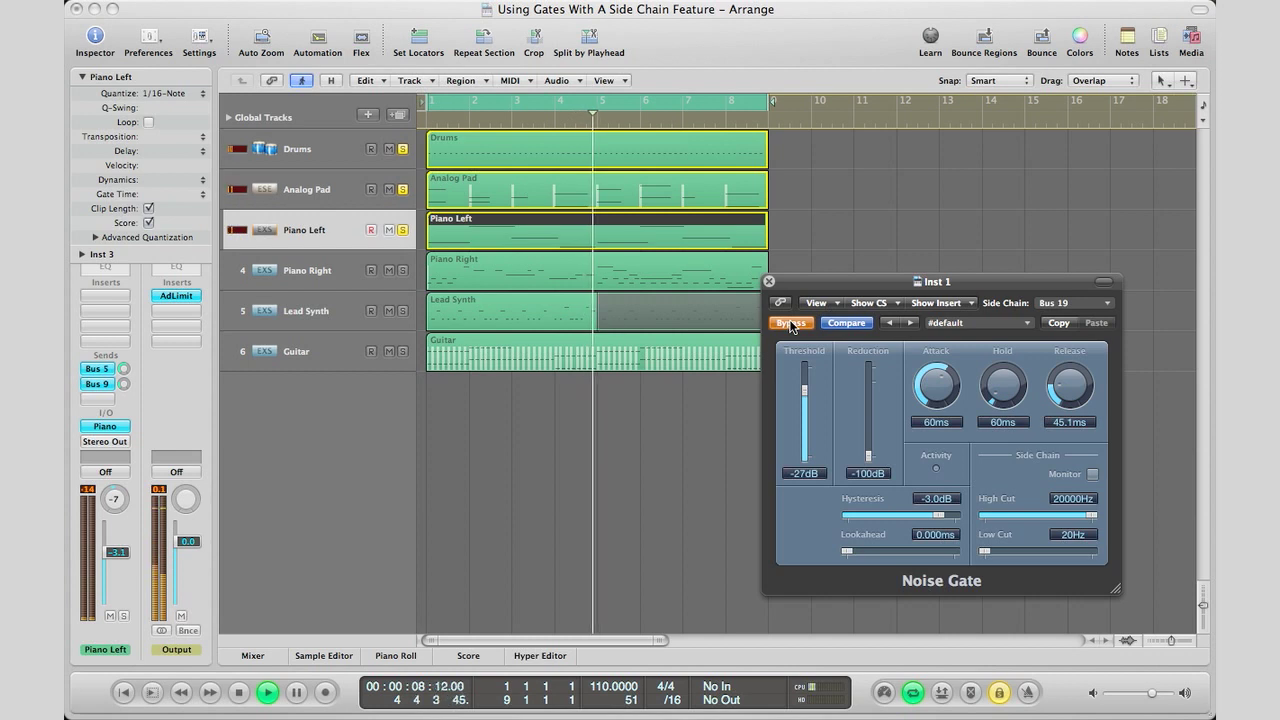
{"action": "left_click", "coordinate": [790, 323]}
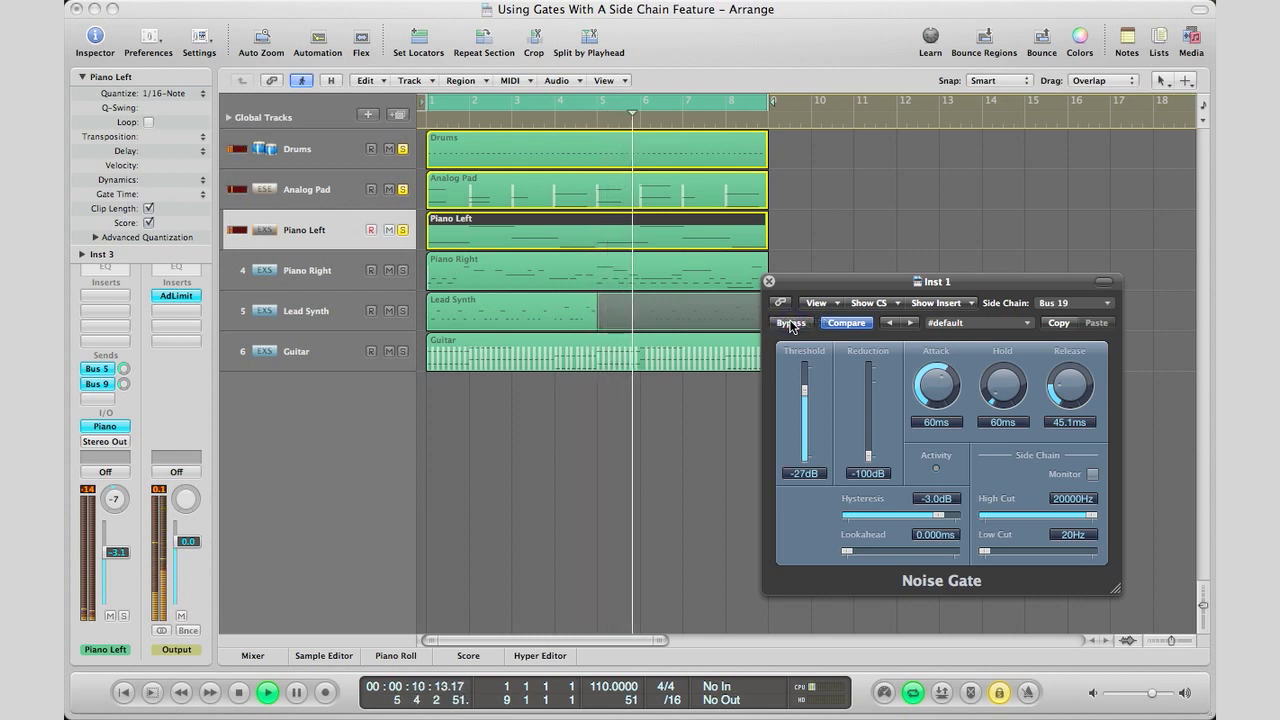
{"action": "left_click", "coordinate": [790, 323]}
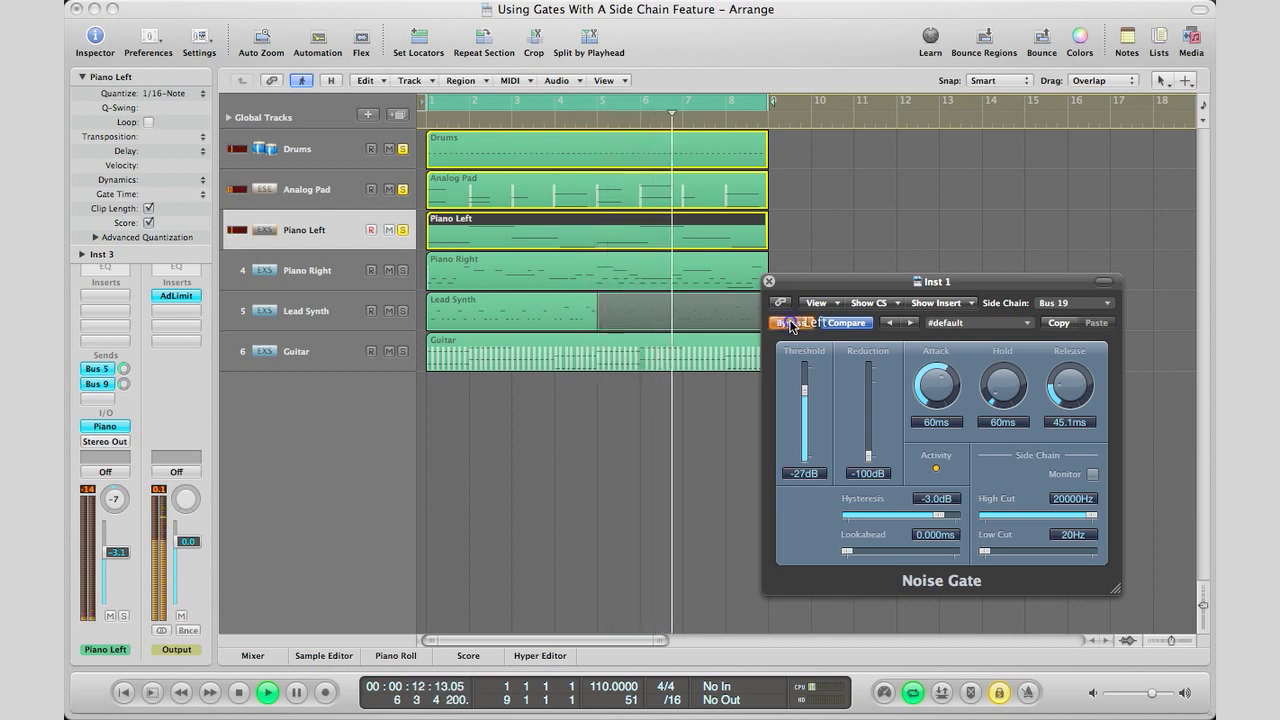
{"action": "left_click", "coordinate": [790, 323]}
{"action": "left_click", "coordinate": [790, 323]}
{"action": "left_click", "coordinate": [790, 323]}
{"action": "key", "text": "space"}
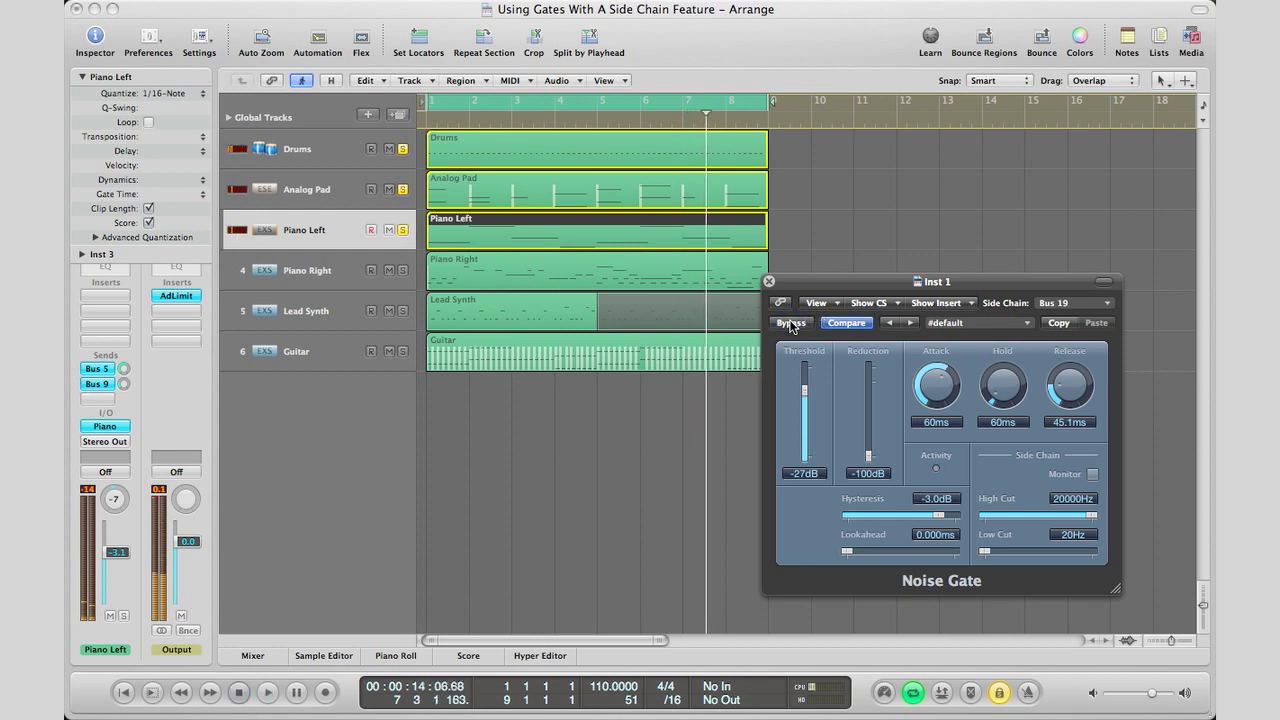